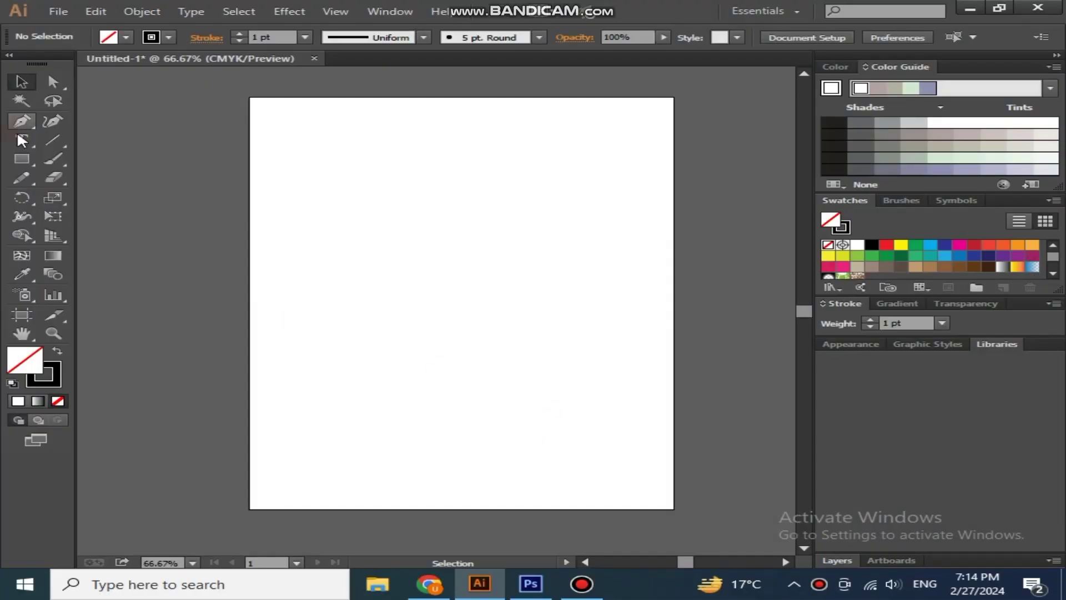
Type a letter N on the artboard and scale it up
{"action": "left_click", "coordinate": [22, 140]}
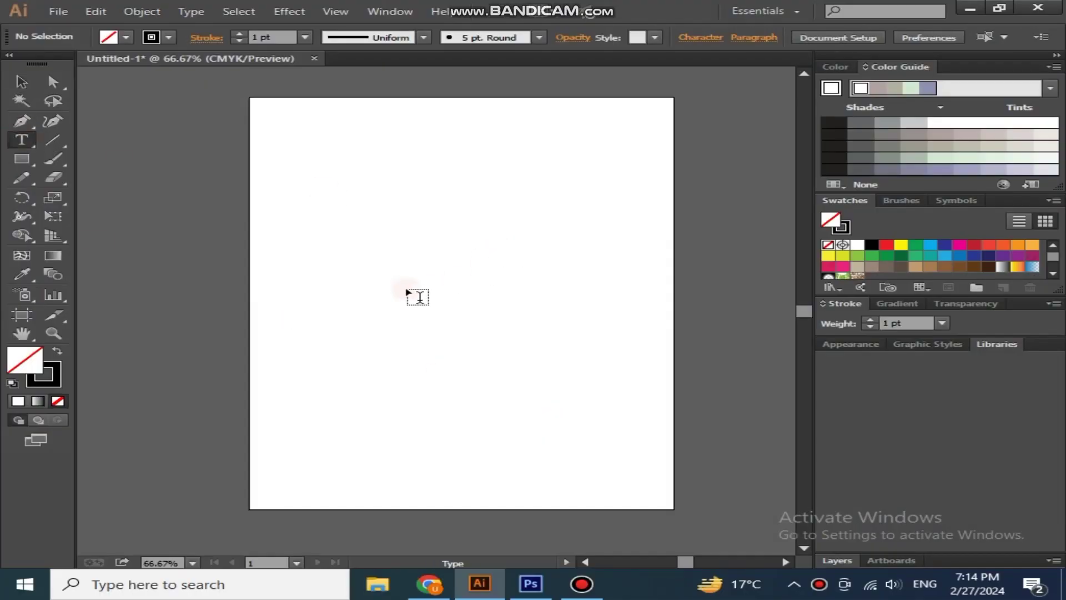
{"action": "left_click", "coordinate": [19, 80]}
{"action": "left_click_drag", "start_coordinate": [397, 291], "coordinate": [474, 369]}
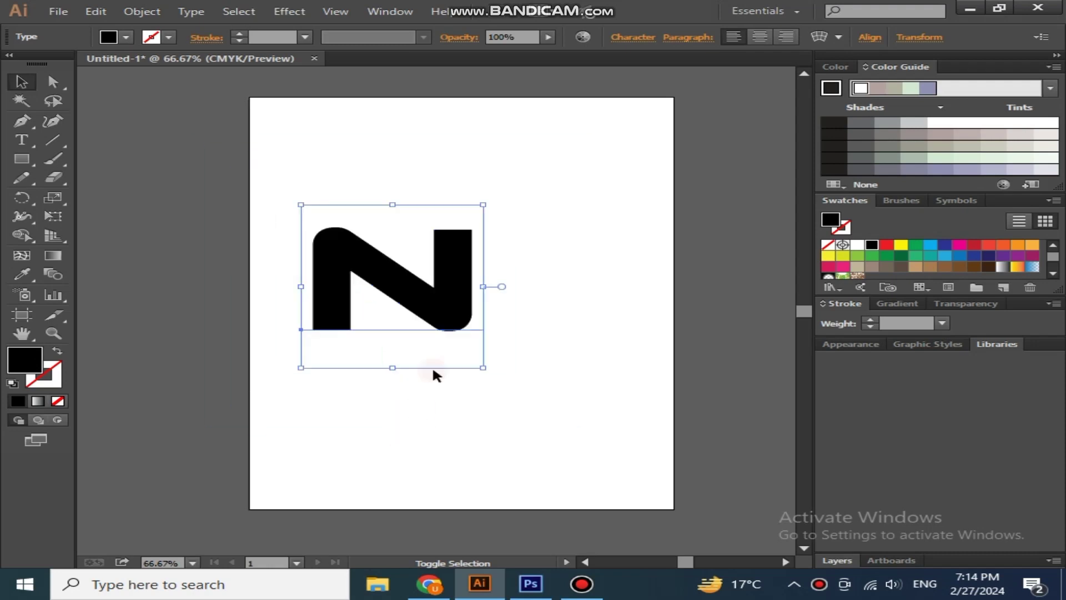
{"action": "key", "text": "t"}
{"action": "double_click", "coordinate": [457, 312]}
Set the N's font to Corbel Bold
{"action": "left_click", "coordinate": [635, 37]}
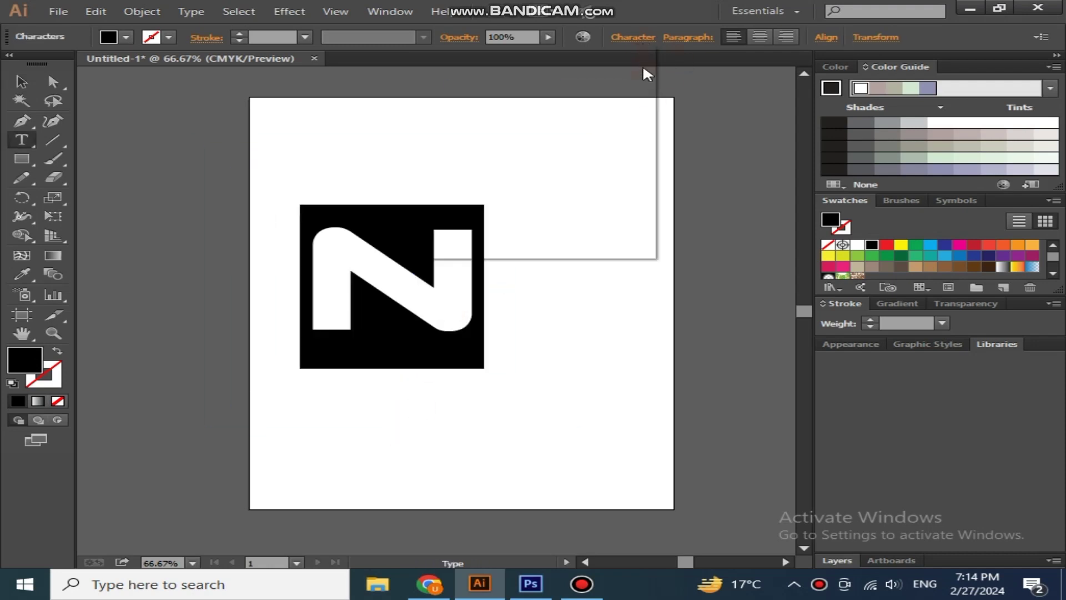
{"action": "left_click", "coordinate": [640, 87]}
{"action": "left_click", "coordinate": [702, 246]}
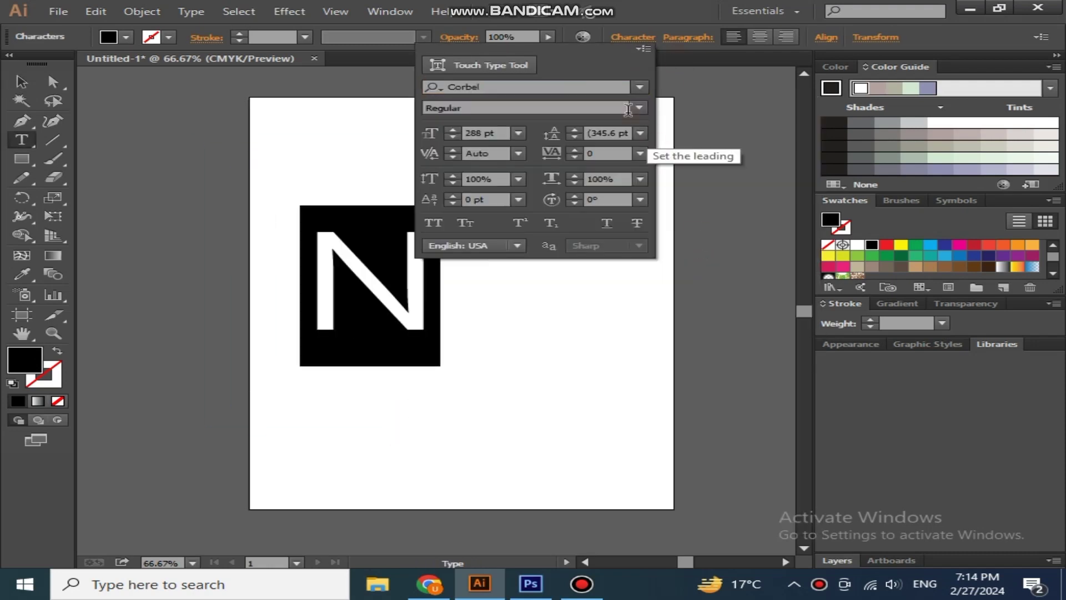
{"action": "left_click", "coordinate": [639, 108]}
{"action": "left_click", "coordinate": [544, 194]}
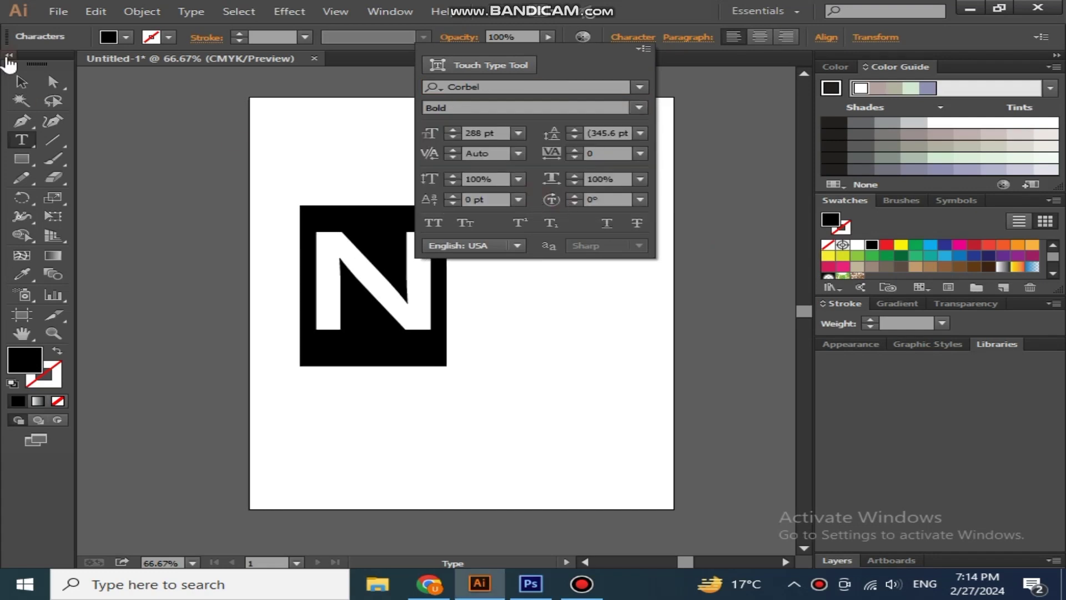
{"action": "left_click", "coordinate": [601, 102]}
Centre the N horizontally and vertically on the artboard and enlarge it to 288 pt
{"action": "left_click", "coordinate": [22, 82]}
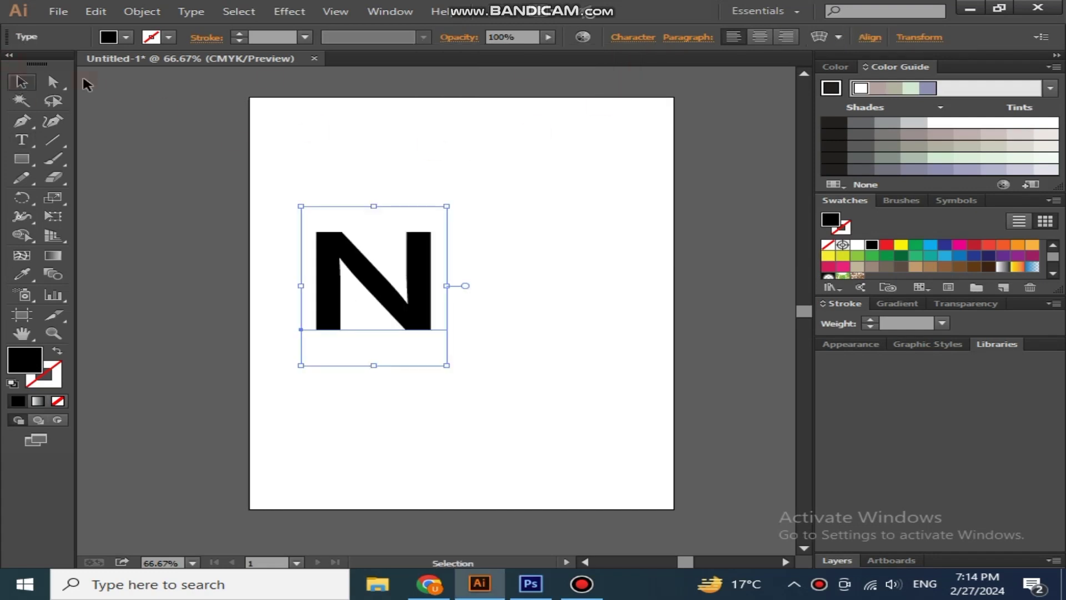
{"action": "left_click", "coordinate": [838, 37]}
{"action": "left_click", "coordinate": [697, 77]}
{"action": "left_click", "coordinate": [816, 78]}
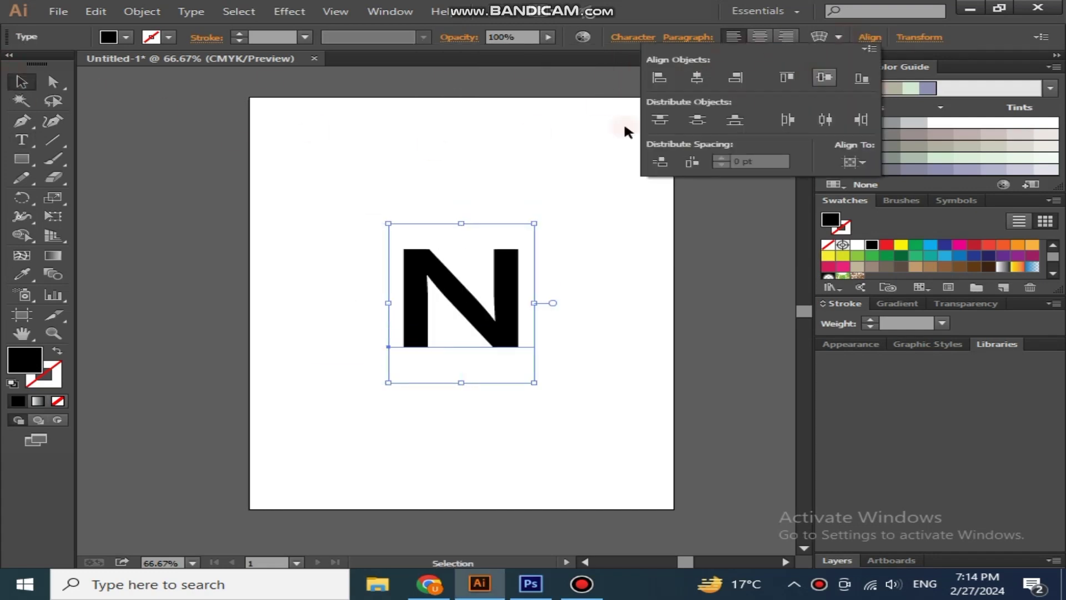
{"action": "left_click_drag", "start_coordinate": [534, 224], "coordinate": [541, 216]}
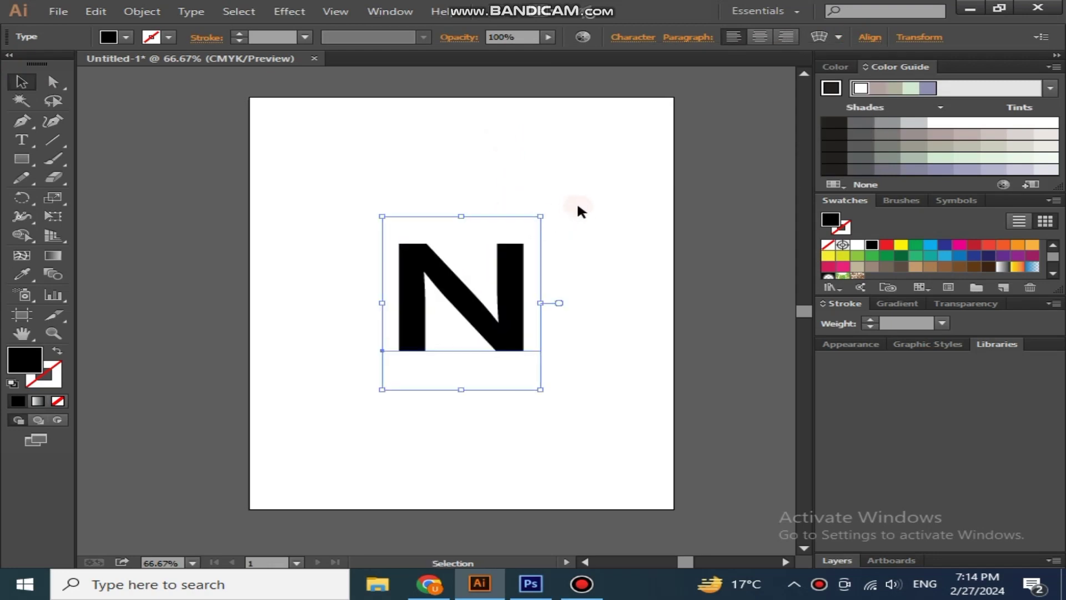
{"action": "left_click", "coordinate": [142, 11]}
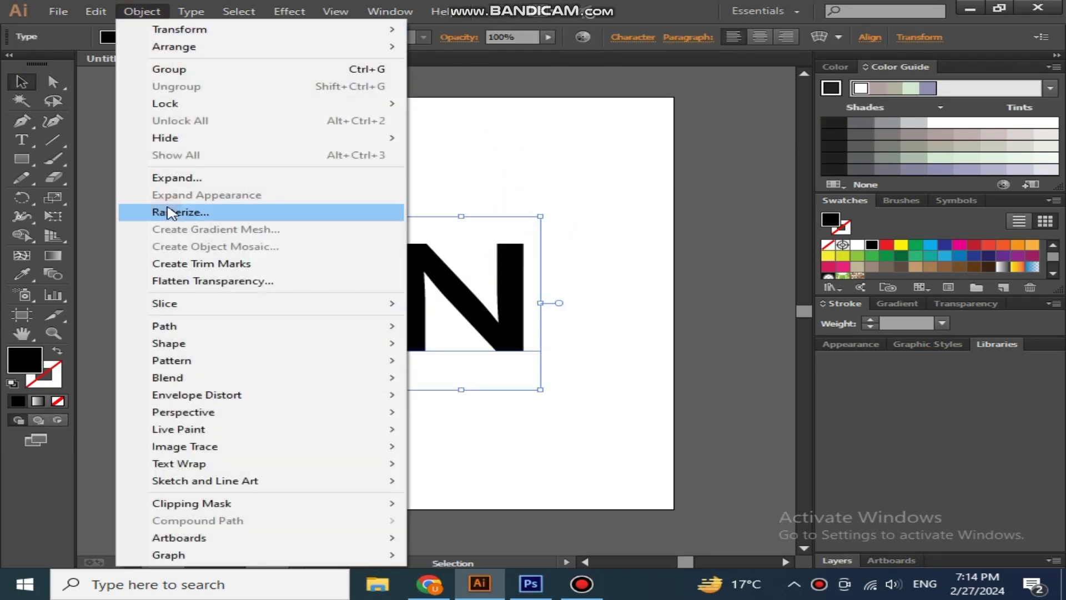
Expand the N into outline shapes and zoom the view to 100%
{"action": "left_click", "coordinate": [125, 178]}
{"action": "left_click", "coordinate": [472, 376]}
{"action": "left_click", "coordinate": [480, 412]}
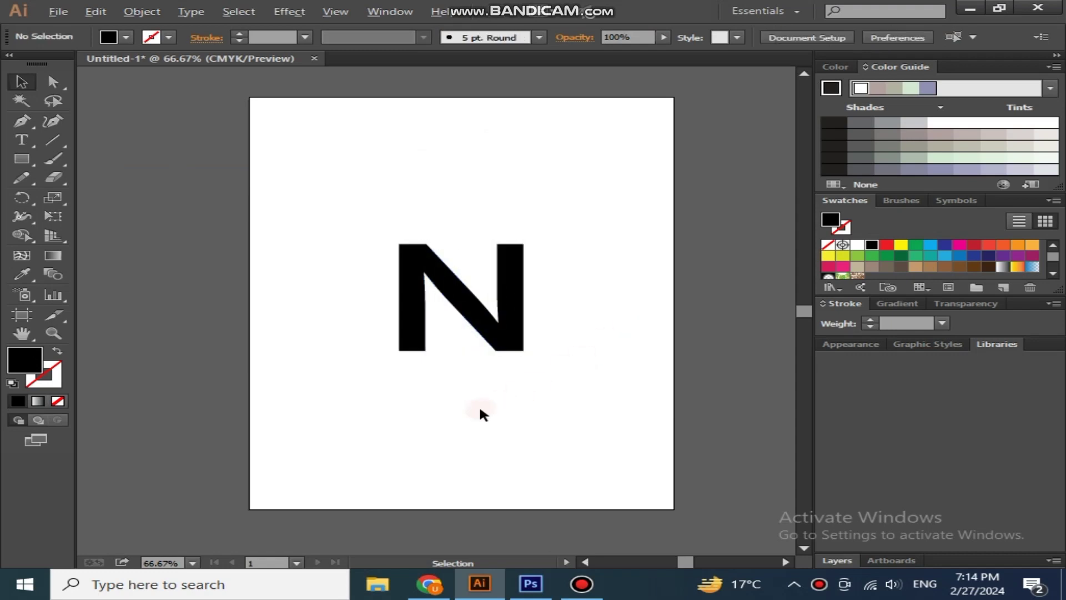
{"action": "scroll", "coordinate": [479, 411], "scroll_direction": "up", "scroll_amount": 1}
{"action": "left_click", "coordinate": [401, 364]}
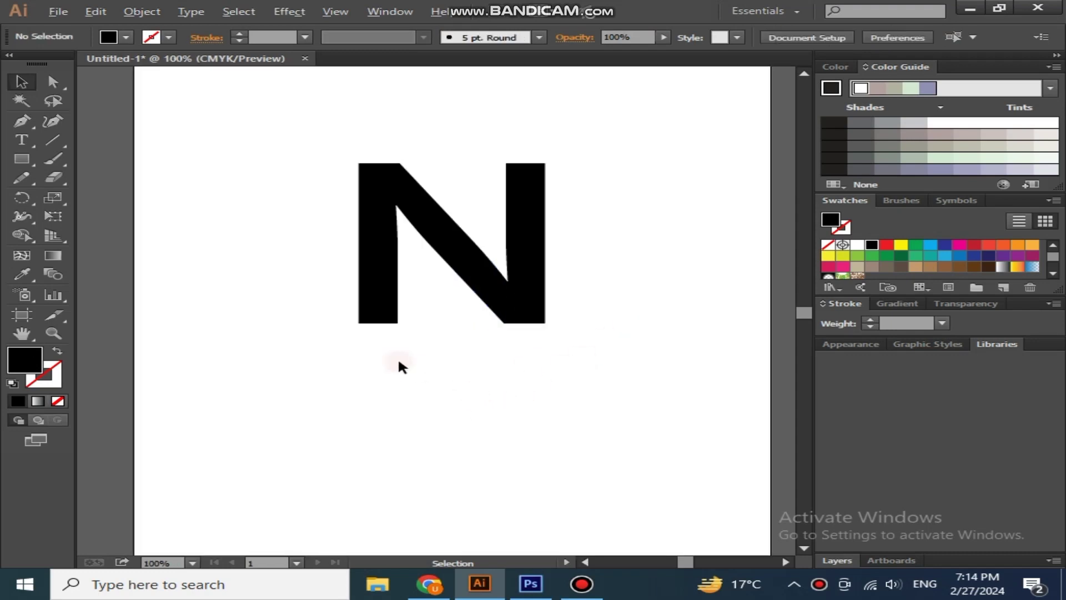
Draw a wavy S-curve below the N with no fill and a 1 pt black stroke
{"action": "left_click", "coordinate": [273, 393]}
{"action": "left_click_drag", "start_coordinate": [393, 394], "coordinate": [459, 429]}
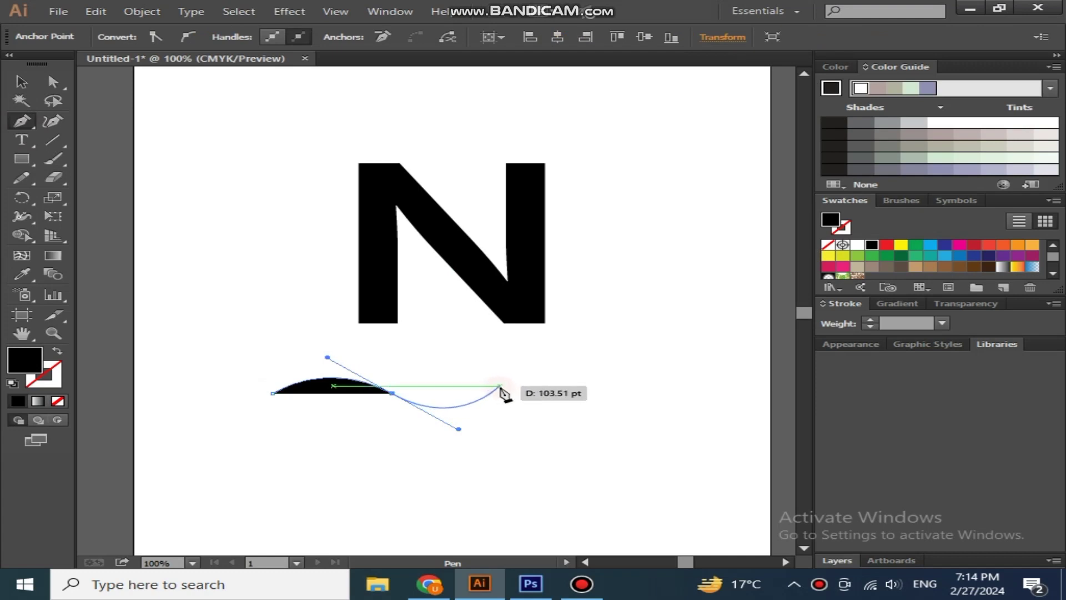
{"action": "left_click", "coordinate": [499, 385]}
{"action": "left_click", "coordinate": [21, 82]}
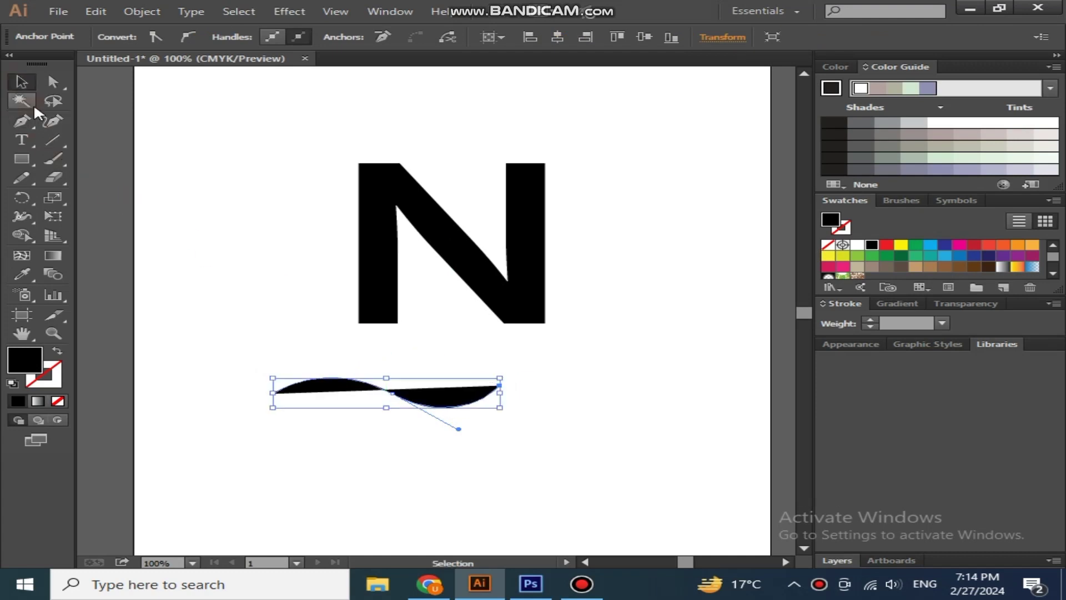
{"action": "left_click", "coordinate": [58, 351]}
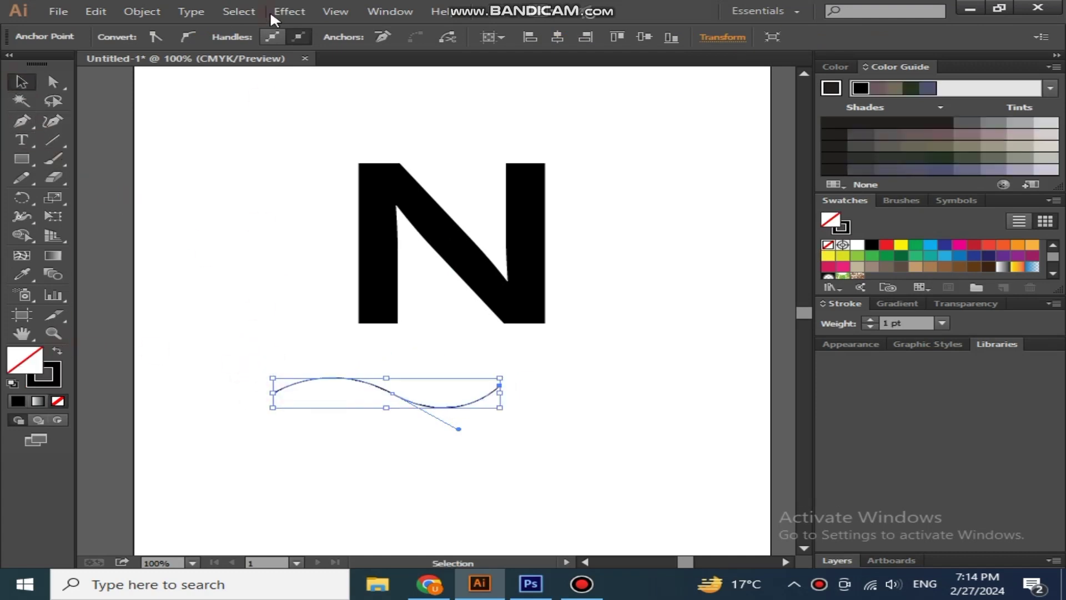
Give the wavy path a 36 pt stroke with the tapered lens width profile
{"action": "left_click", "coordinate": [299, 142]}
{"action": "left_click", "coordinate": [317, 381]}
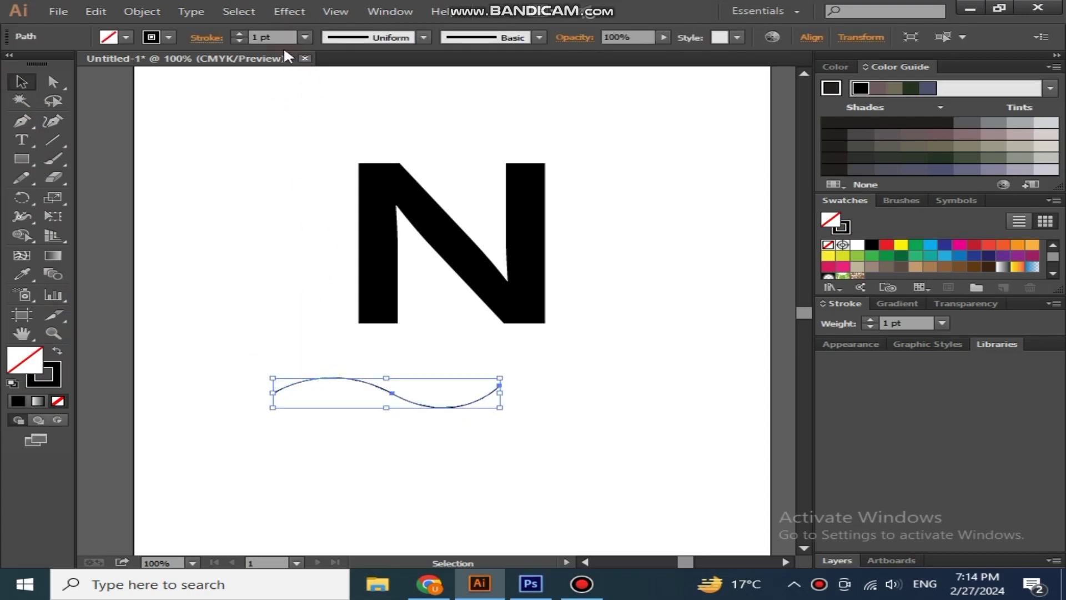
{"action": "left_click", "coordinate": [237, 34]}
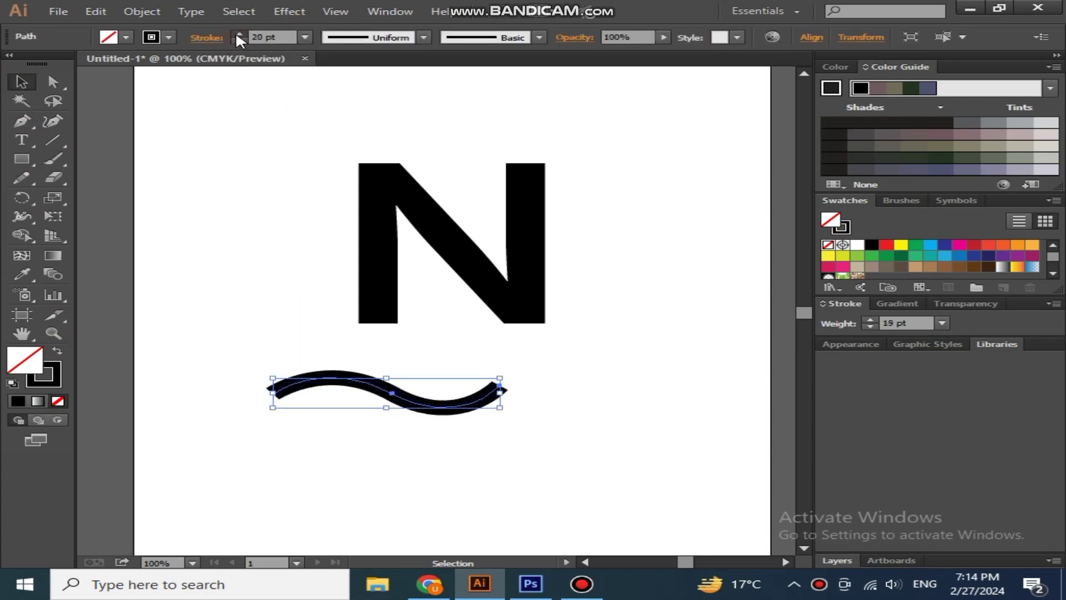
{"action": "left_click", "coordinate": [237, 34]}
{"action": "left_click", "coordinate": [423, 37]}
{"action": "left_click", "coordinate": [356, 88]}
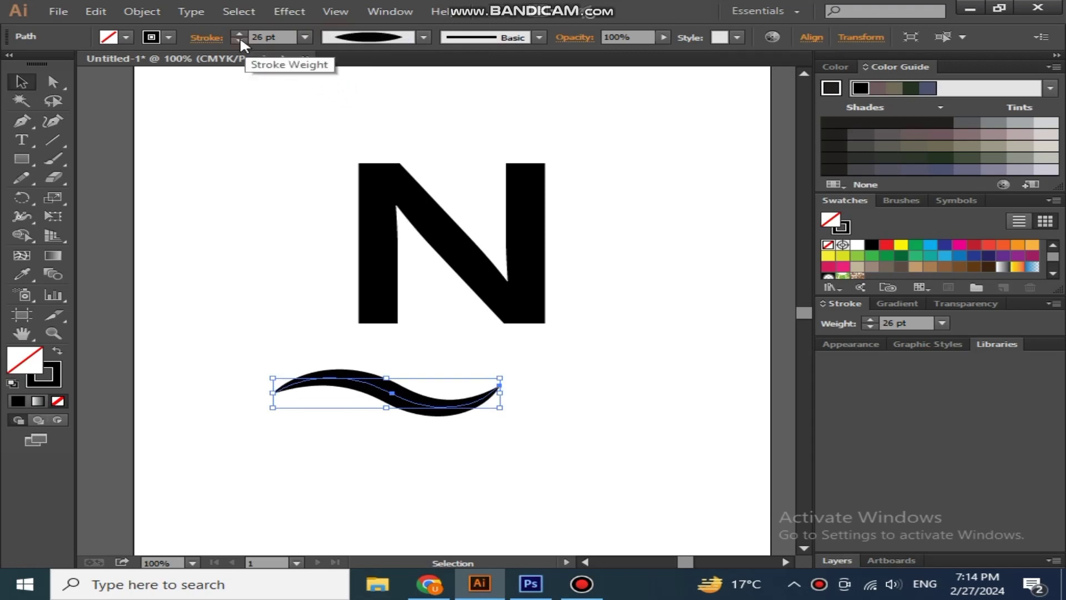
{"action": "left_click", "coordinate": [244, 32]}
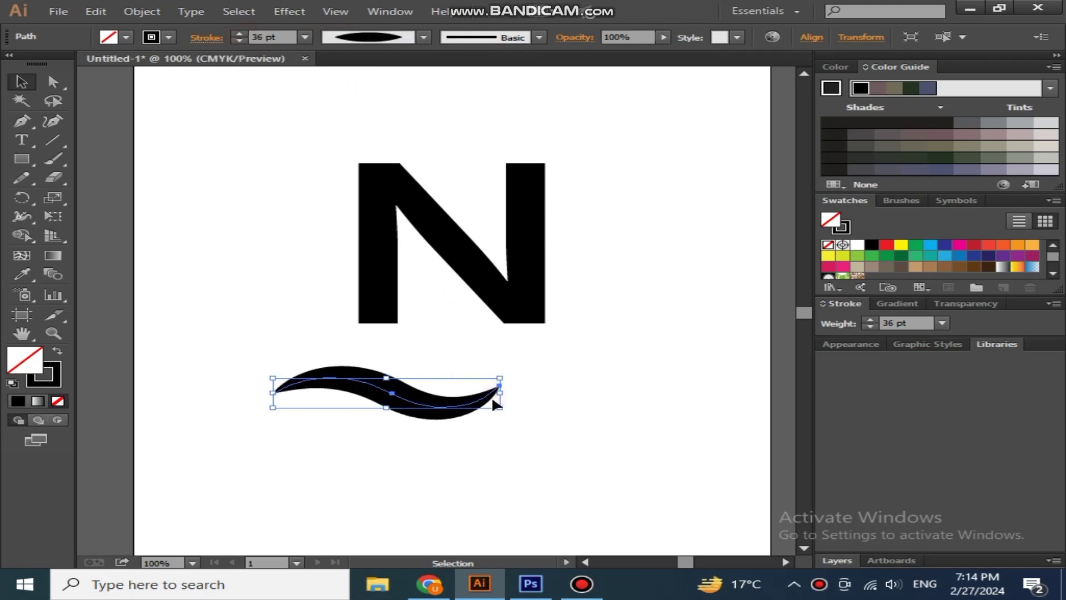
{"action": "left_click_drag", "start_coordinate": [502, 395], "coordinate": [513, 394]}
Rotate the swoosh 90° upright and fit it over the N's left stem
{"action": "left_click", "coordinate": [489, 410]}
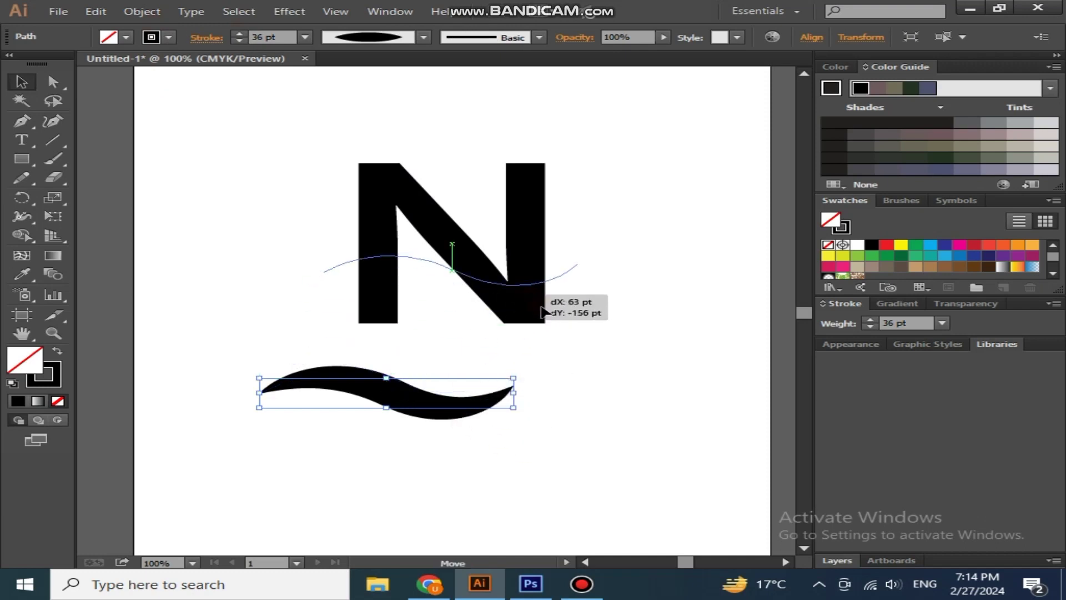
{"action": "left_click_drag", "start_coordinate": [459, 415], "coordinate": [564, 335]}
{"action": "left_click_drag", "start_coordinate": [627, 327], "coordinate": [499, 180]}
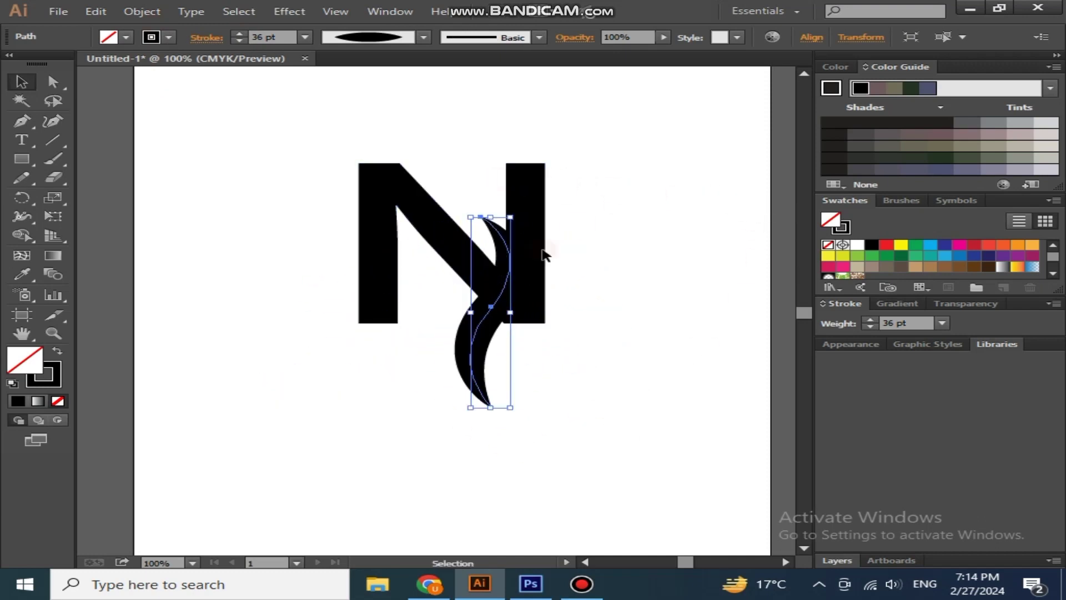
{"action": "left_click", "coordinate": [552, 252]}
{"action": "left_click_drag", "start_coordinate": [455, 328], "coordinate": [383, 241]}
{"action": "left_click_drag", "start_coordinate": [415, 134], "coordinate": [407, 165]}
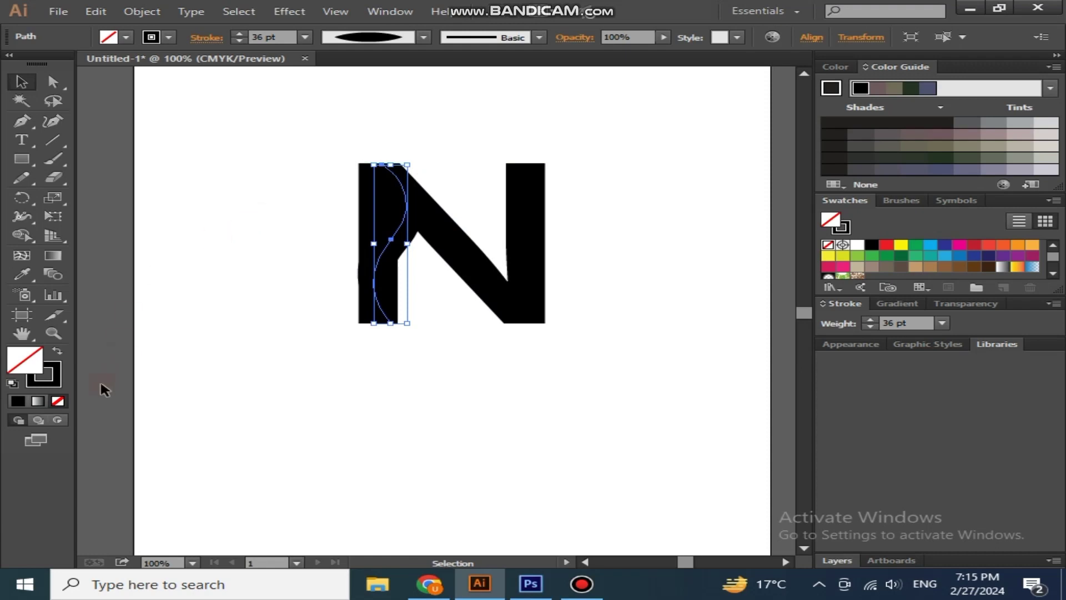
Colour the swoosh stroke red and lay it diagonally across the N's height
{"action": "left_click", "coordinate": [52, 382]}
{"action": "left_click", "coordinate": [886, 259]}
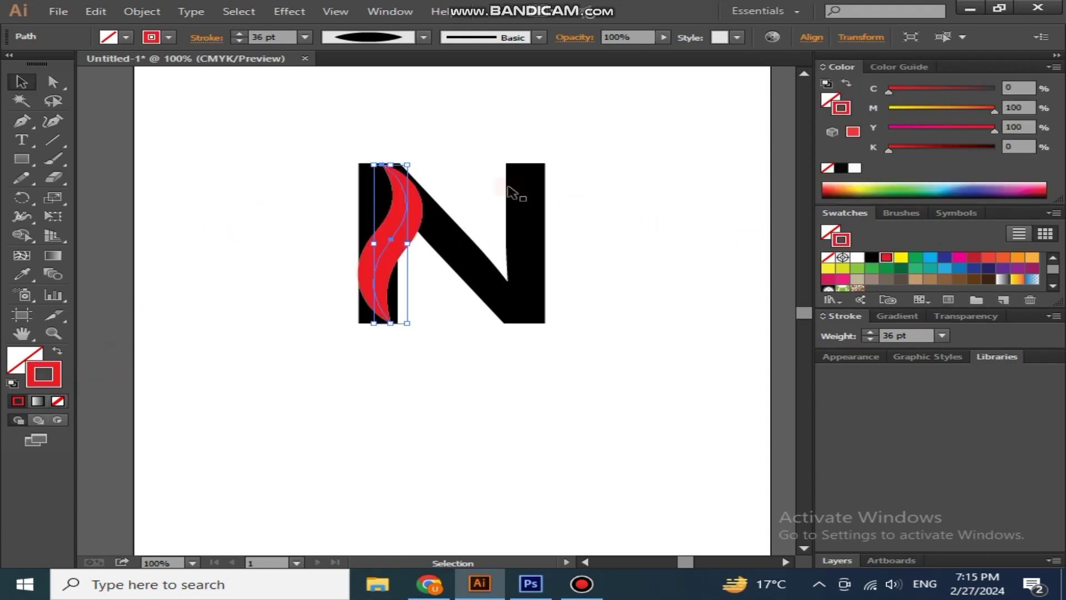
{"action": "left_click_drag", "start_coordinate": [412, 165], "coordinate": [464, 180]}
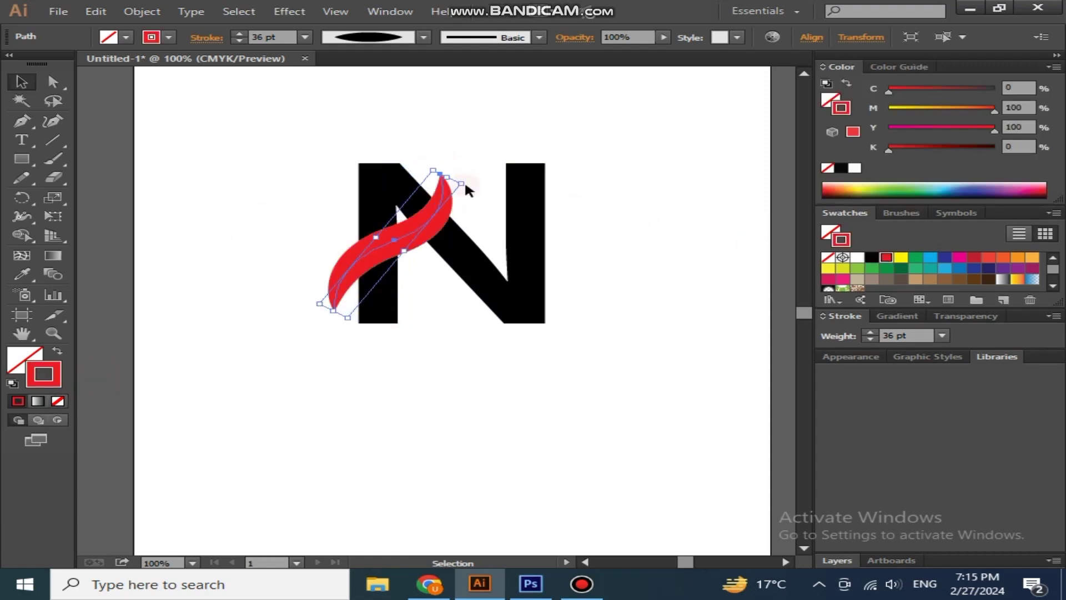
{"action": "left_click_drag", "start_coordinate": [403, 241], "coordinate": [483, 264]}
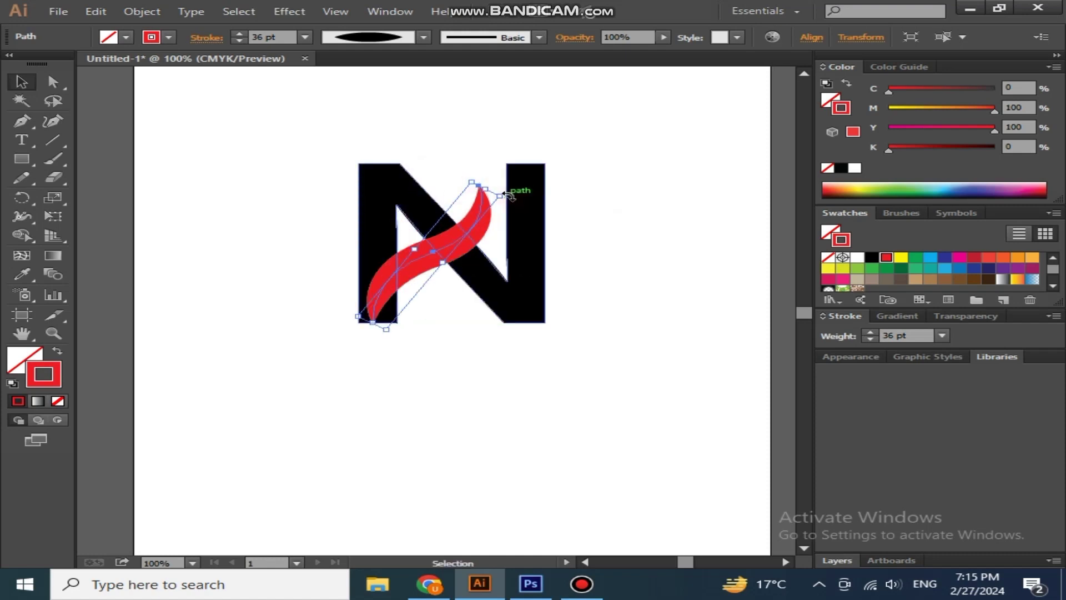
{"action": "left_click_drag", "start_coordinate": [503, 194], "coordinate": [515, 182]}
{"action": "left_click_drag", "start_coordinate": [465, 222], "coordinate": [479, 216]}
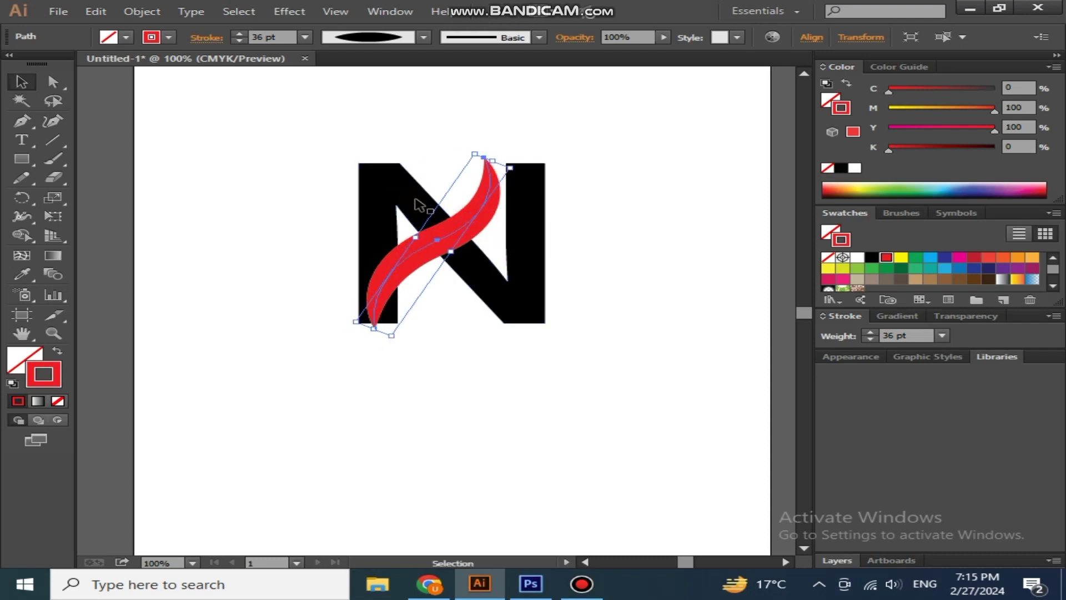
Fine-tune the red swoosh's position and size and raise its stroke weight to 40 pt
{"action": "key", "text": "Up"}
{"action": "key", "text": "Up"}
{"action": "key", "text": "Up"}
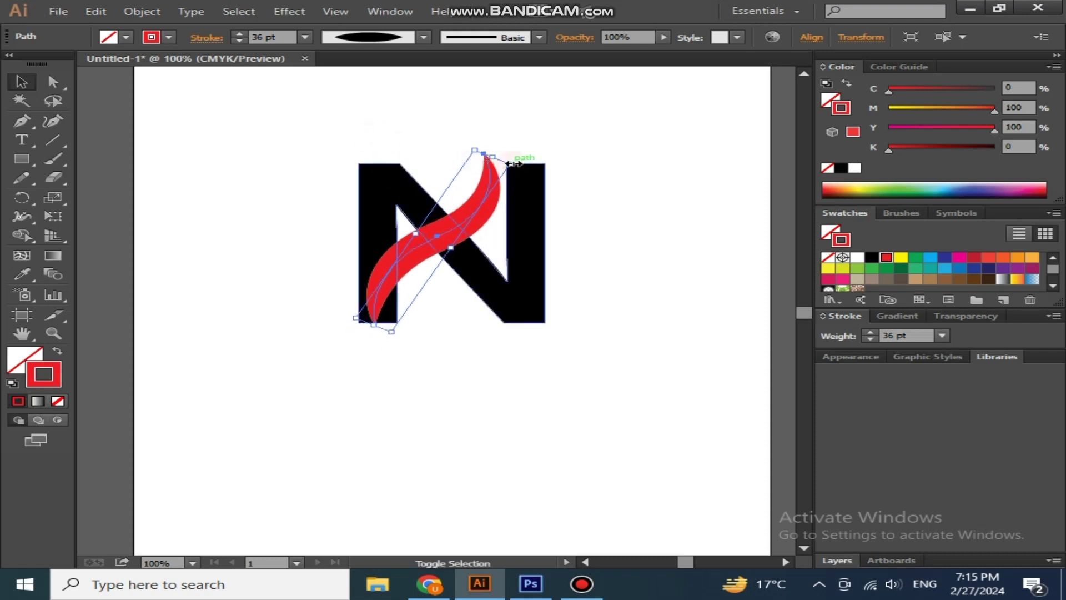
{"action": "left_click_drag", "start_coordinate": [515, 163], "coordinate": [514, 156]}
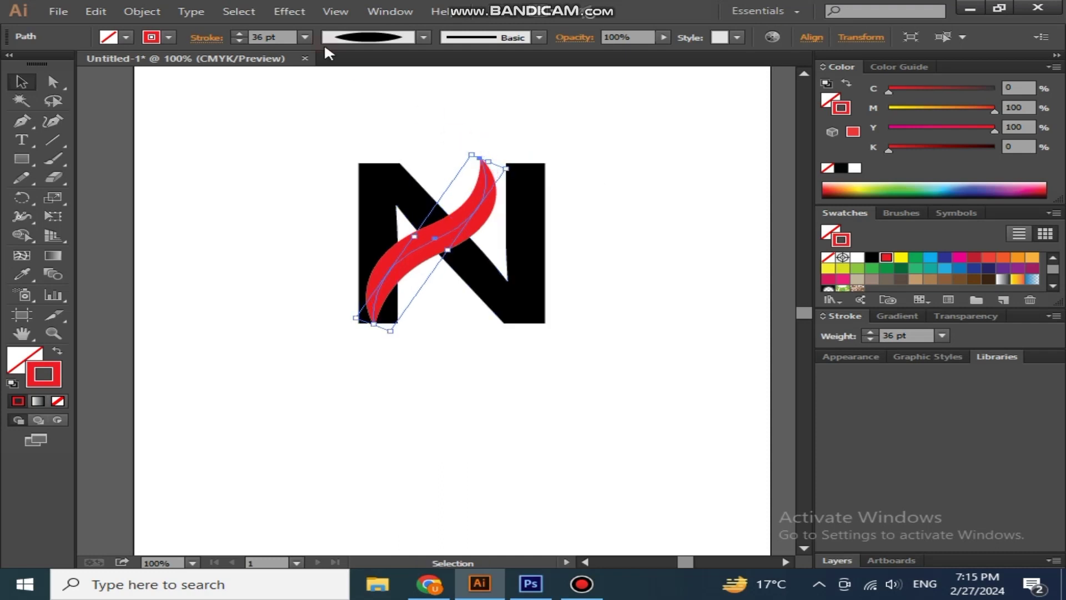
{"action": "left_click", "coordinate": [241, 34]}
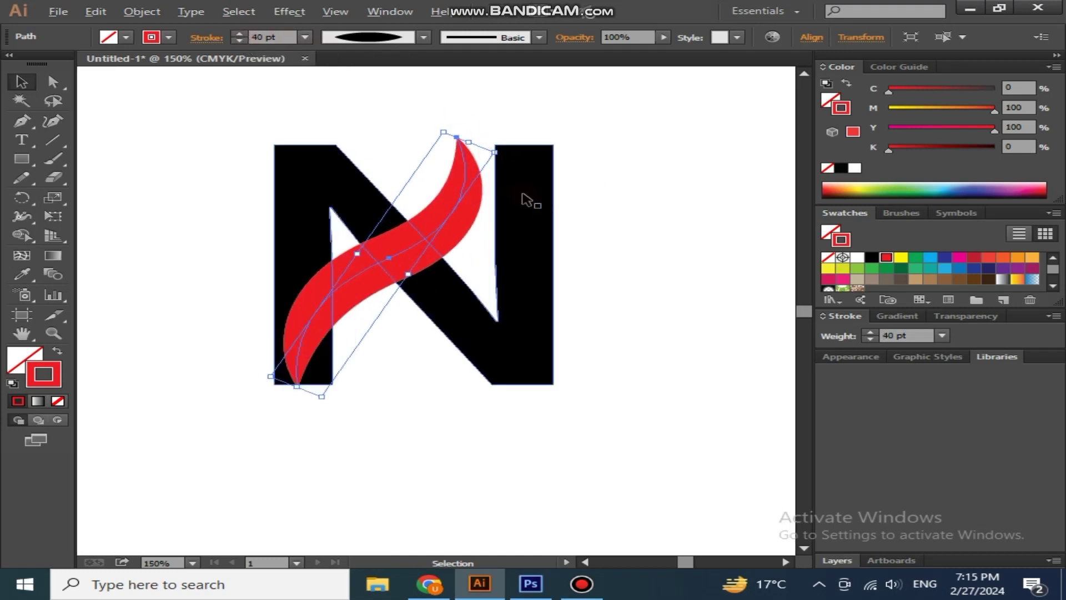
{"action": "scroll", "coordinate": [528, 201], "scroll_direction": "up", "scroll_amount": 2}
Expand the red stroke's appearance into a filled shape and nudge it down
{"action": "left_click", "coordinate": [156, 12]}
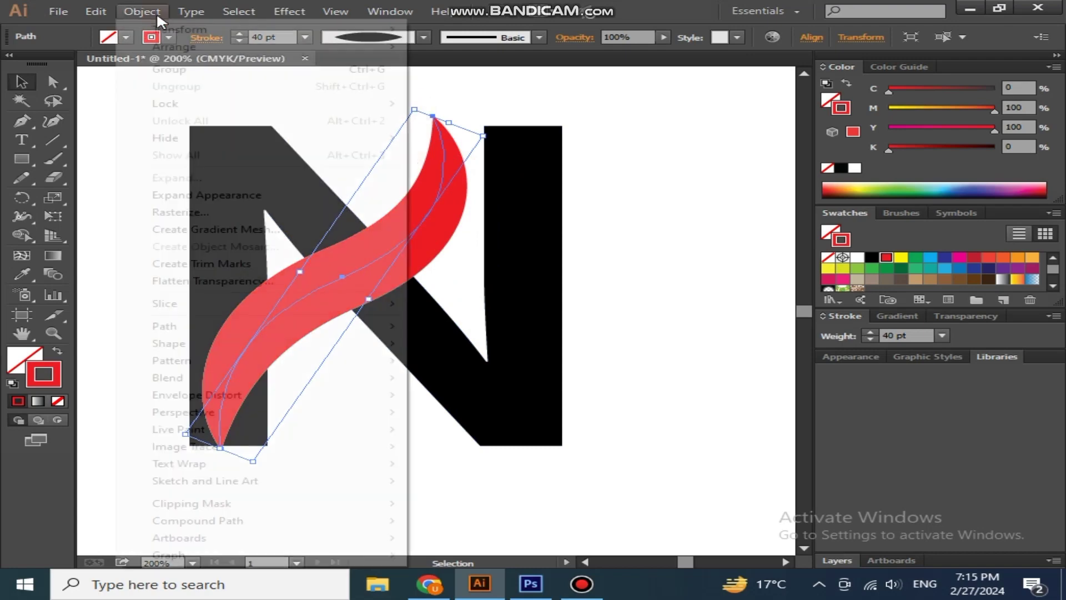
{"action": "left_click", "coordinate": [280, 195]}
{"action": "left_click", "coordinate": [589, 324]}
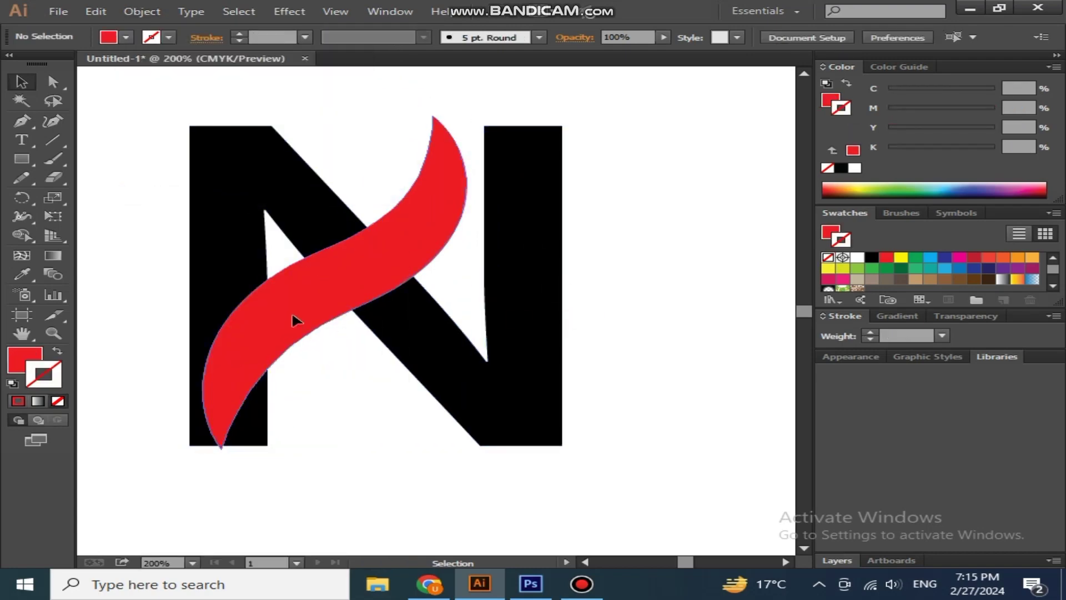
{"action": "left_click", "coordinate": [291, 311]}
{"action": "key", "text": "Down"}
{"action": "key", "text": "Down"}
{"action": "left_click", "coordinate": [614, 271]}
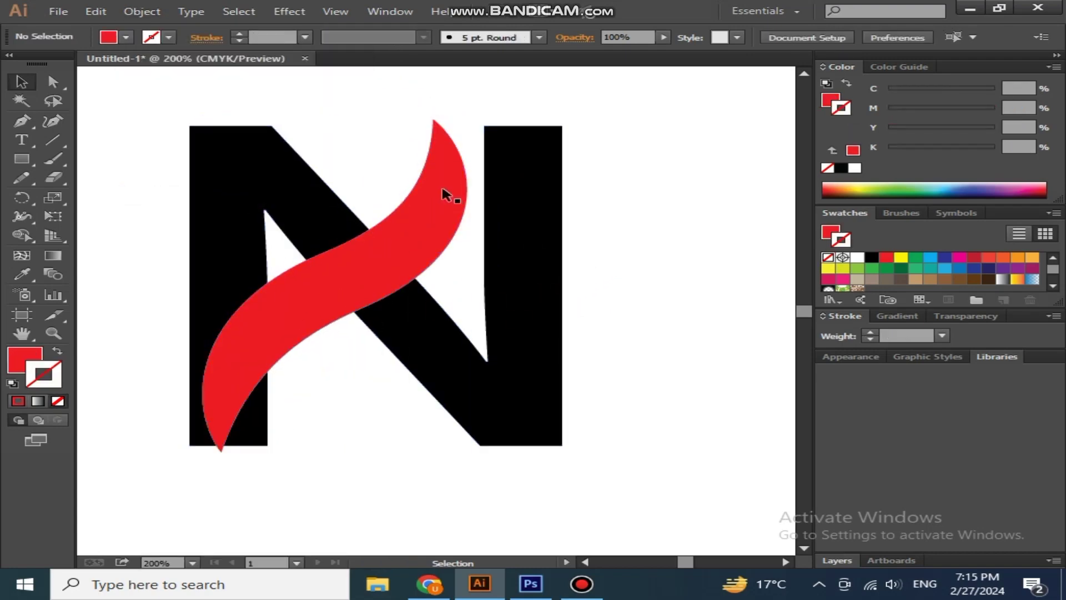
{"action": "left_click", "coordinate": [429, 112]}
Lower the swoosh's top slightly and nudge it left and right into place
{"action": "scroll", "coordinate": [383, 127], "scroll_direction": "up", "scroll_amount": 1}
{"action": "left_click_drag", "start_coordinate": [307, 119], "coordinate": [306, 123]}
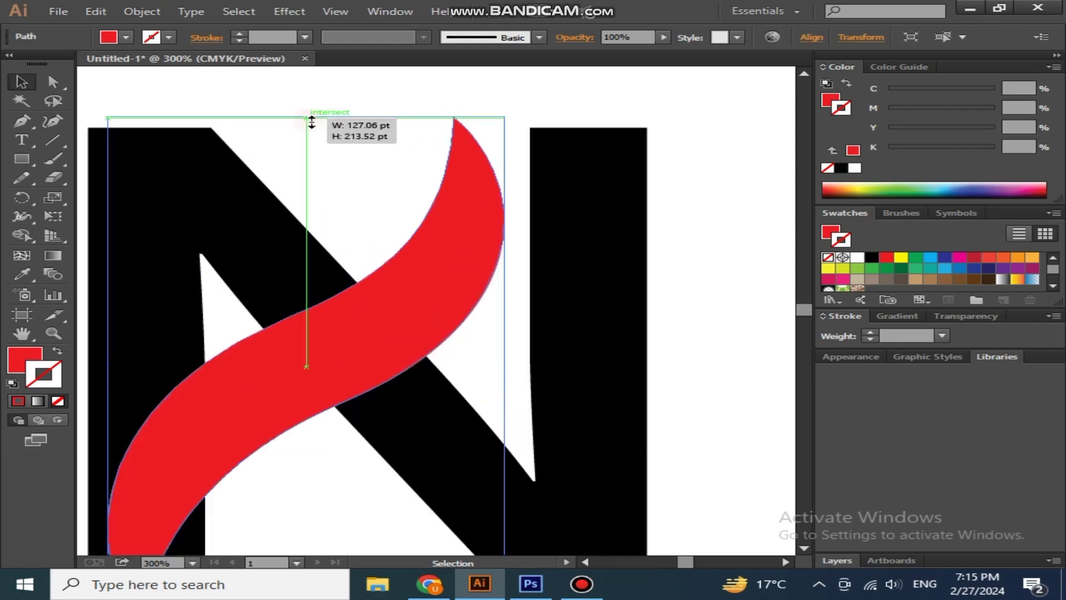
{"action": "left_click", "coordinate": [368, 100]}
{"action": "scroll", "coordinate": [413, 155], "scroll_direction": "down", "scroll_amount": 1}
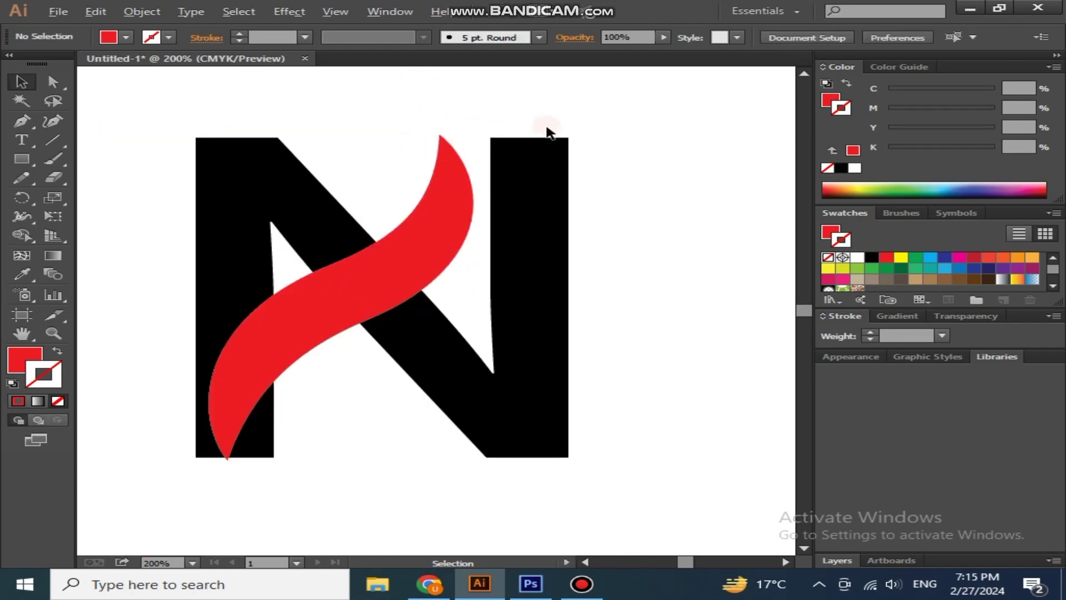
{"action": "left_click", "coordinate": [266, 362]}
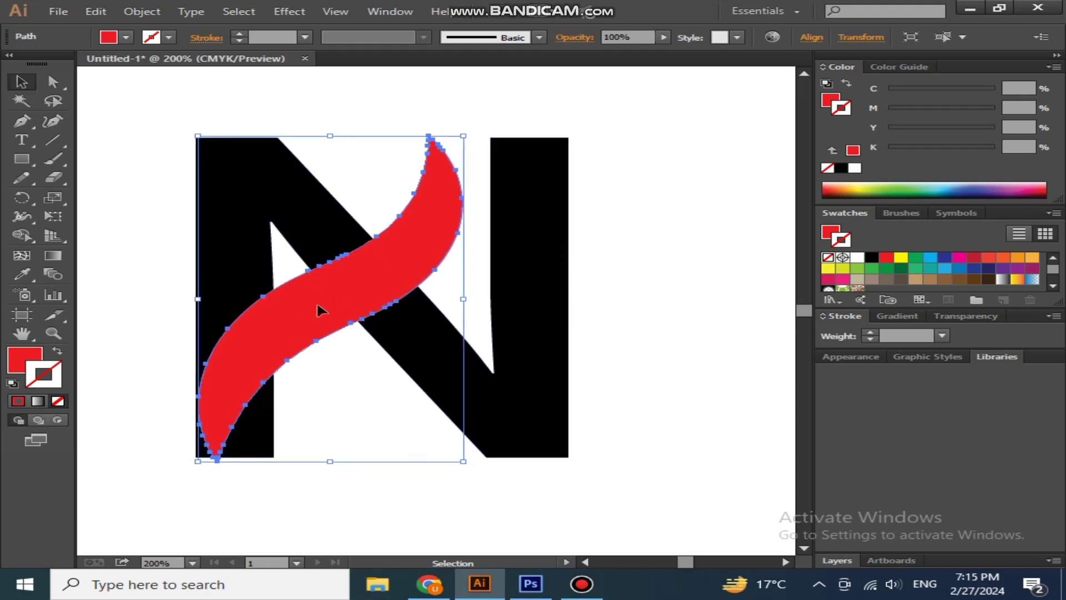
{"action": "key", "text": "Left"}
{"action": "key", "text": "Left"}
{"action": "key", "text": "Left"}
{"action": "key", "text": "Left"}
{"action": "key", "text": "Left"}
{"action": "key", "text": "Left"}
{"action": "key", "text": "Right"}
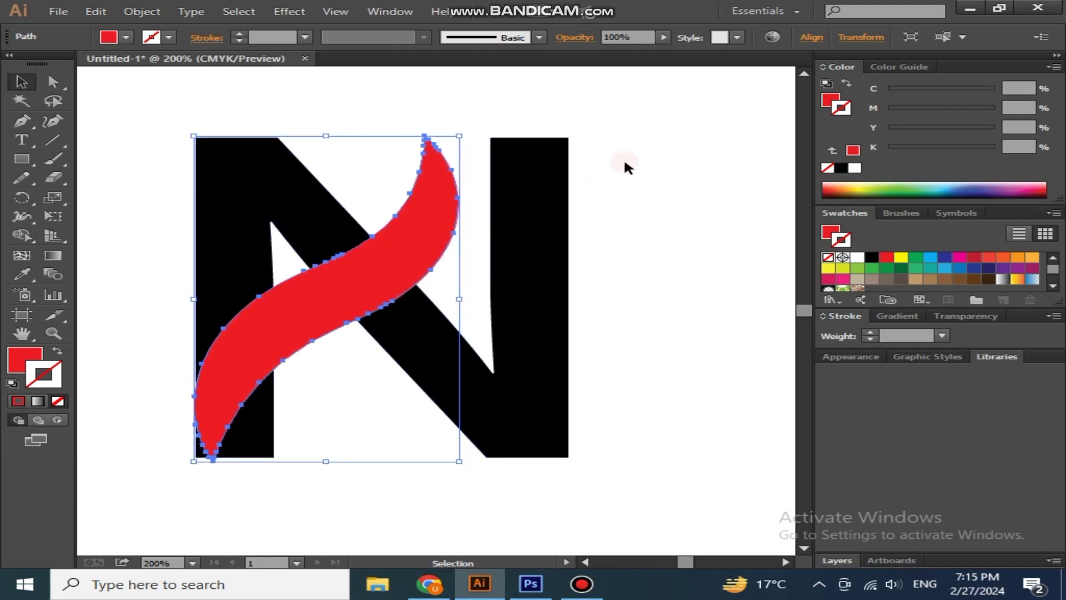
{"action": "left_click", "coordinate": [624, 161]}
{"action": "left_click", "coordinate": [369, 252]}
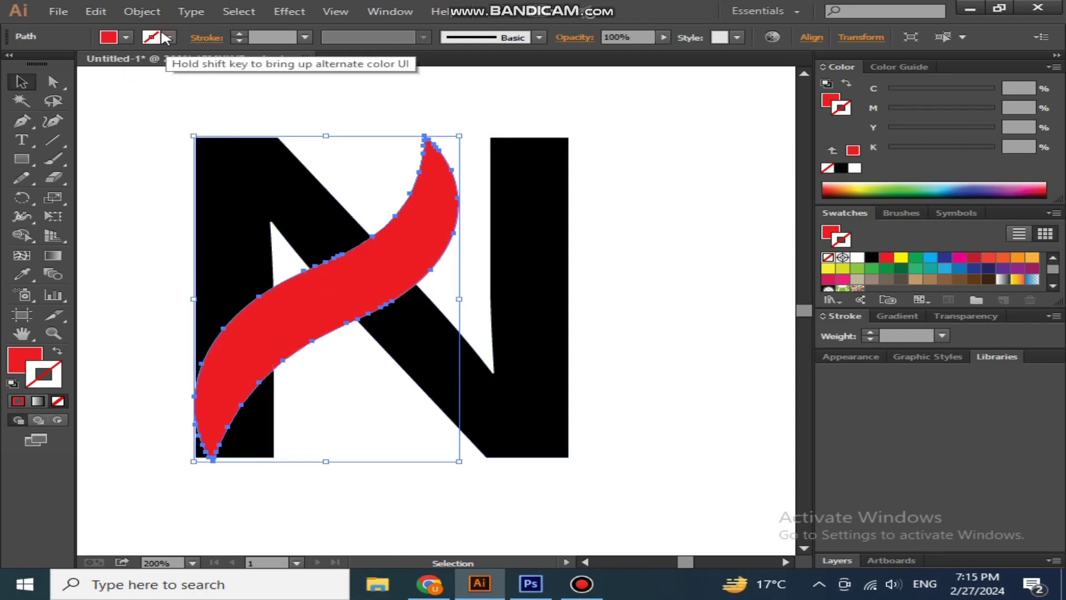
{"action": "left_click", "coordinate": [143, 12]}
{"action": "mouse_move", "coordinate": [164, 325]}
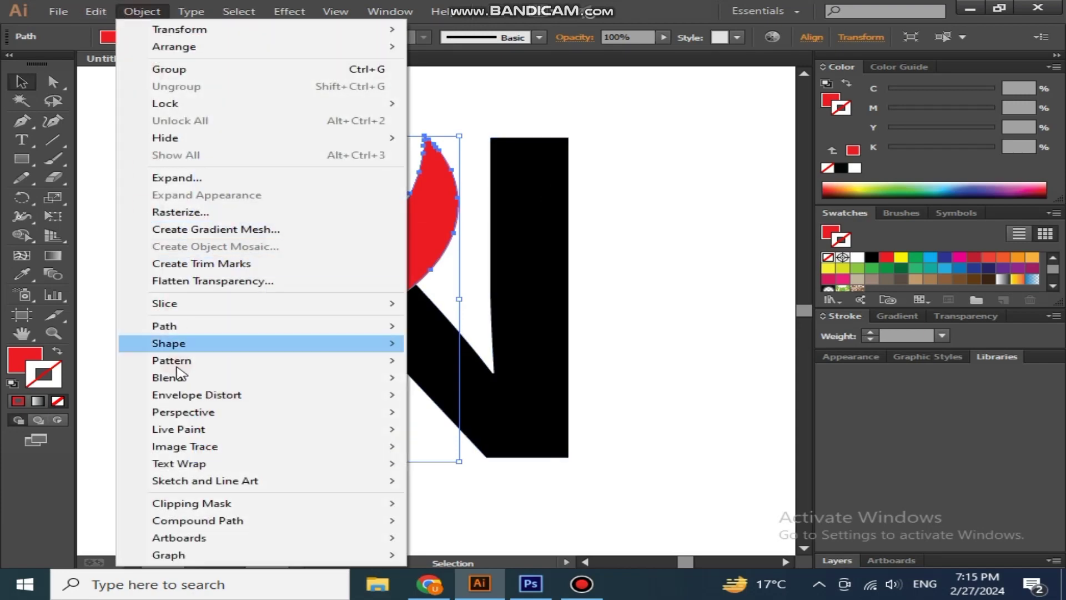
Offset the red swoosh path by 8 pt
{"action": "left_click", "coordinate": [457, 383]}
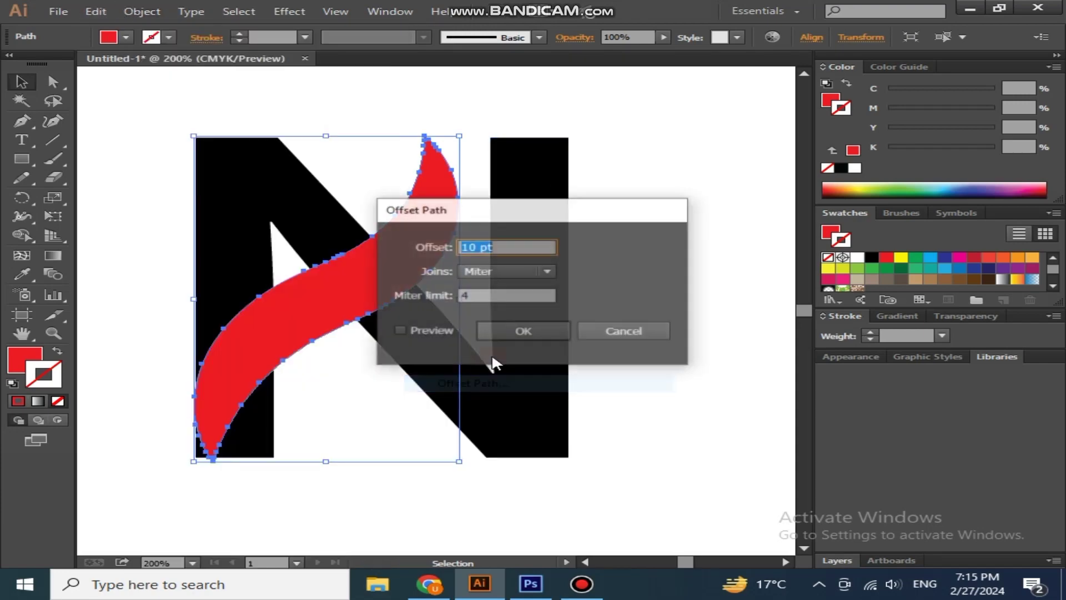
{"action": "left_click", "coordinate": [426, 329]}
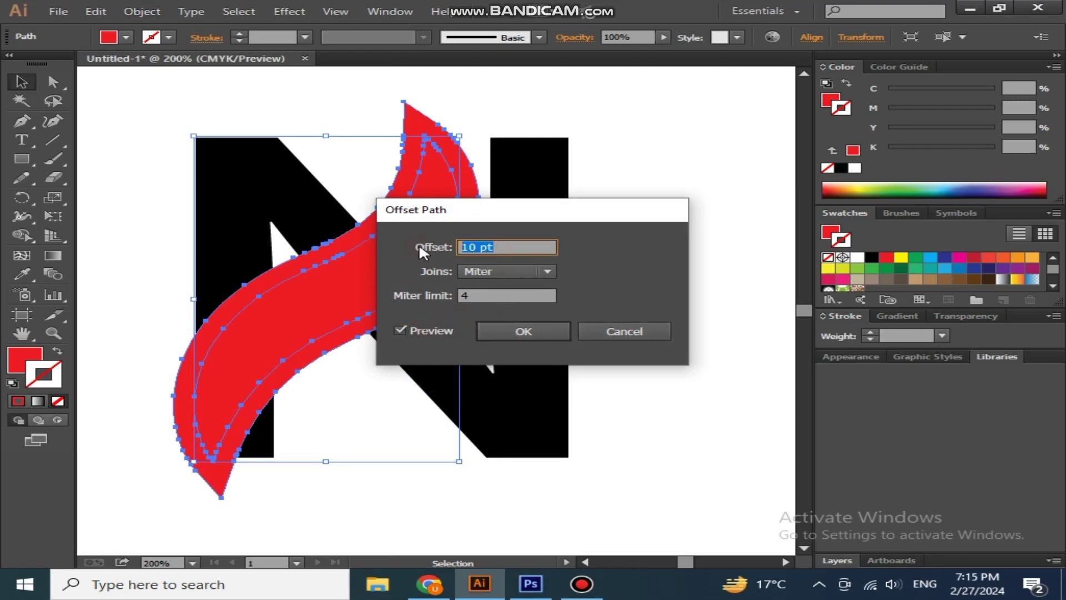
{"action": "key", "text": "Down"}
{"action": "key", "text": "Down"}
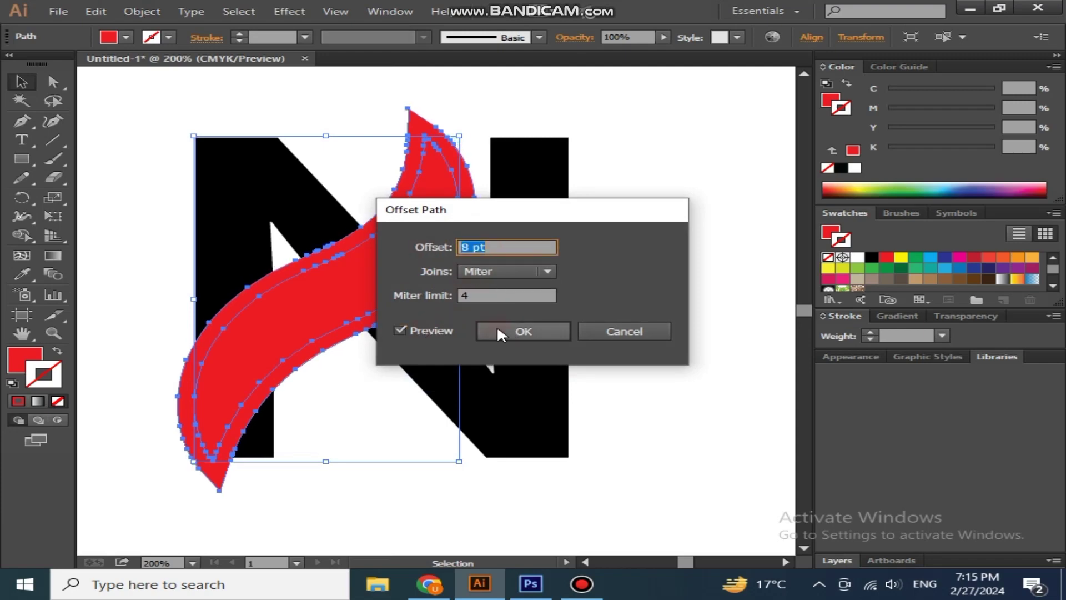
{"action": "left_click", "coordinate": [497, 333]}
Use Shape Builder to delete the stray red pieces and unite the swoosh into one shape
{"action": "left_click_drag", "start_coordinate": [670, 122], "coordinate": [136, 445]}
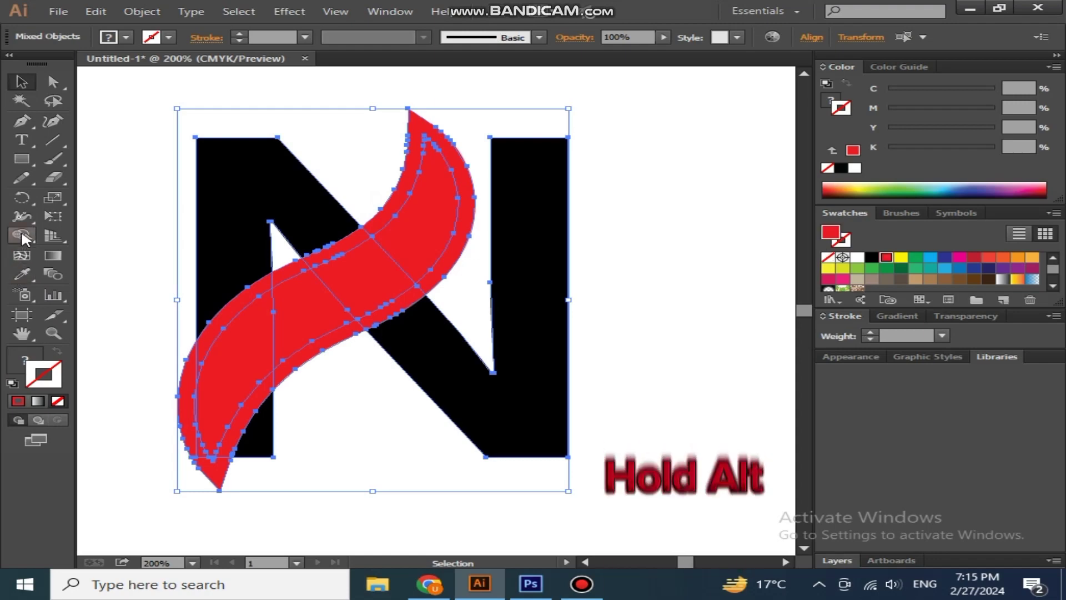
{"action": "left_click", "coordinate": [22, 236]}
{"action": "left_click_drag", "start_coordinate": [200, 472], "coordinate": [233, 317]}
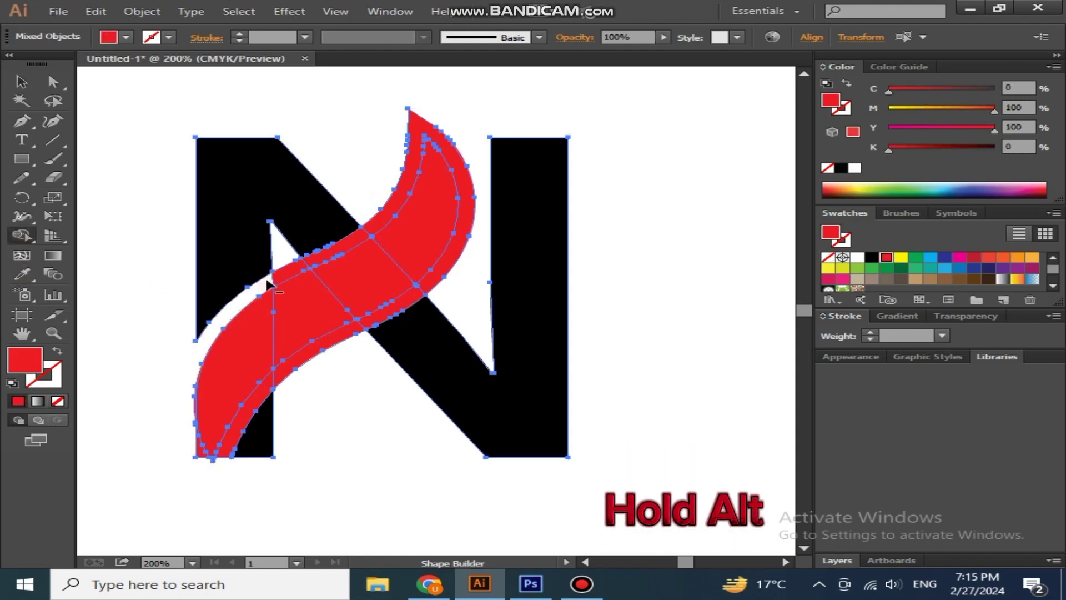
{"action": "left_click_drag", "start_coordinate": [267, 284], "coordinate": [319, 256]}
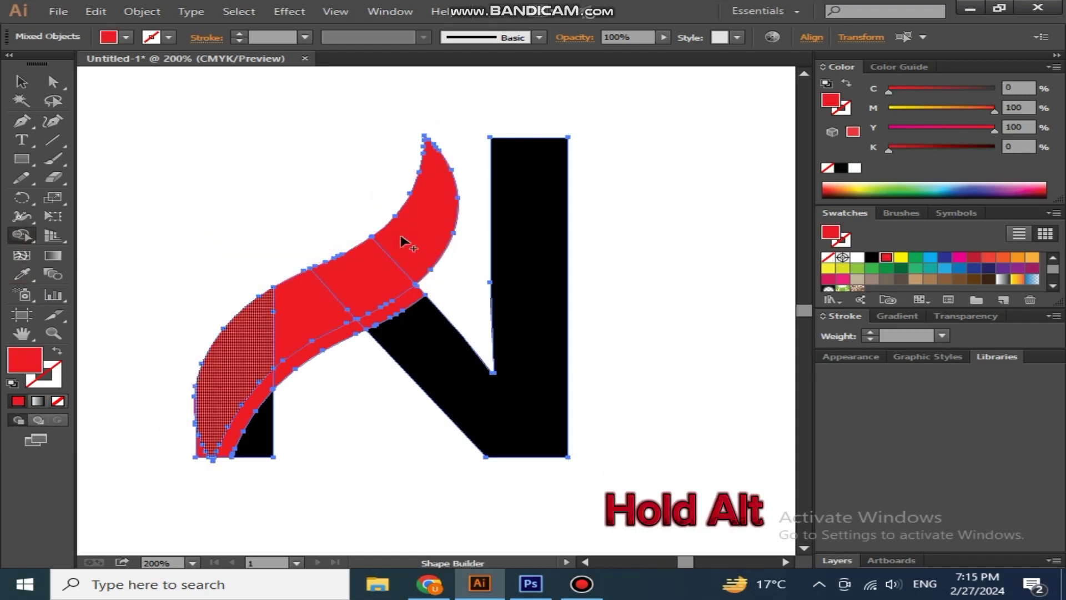
{"action": "left_click_drag", "start_coordinate": [370, 224], "coordinate": [421, 300]}
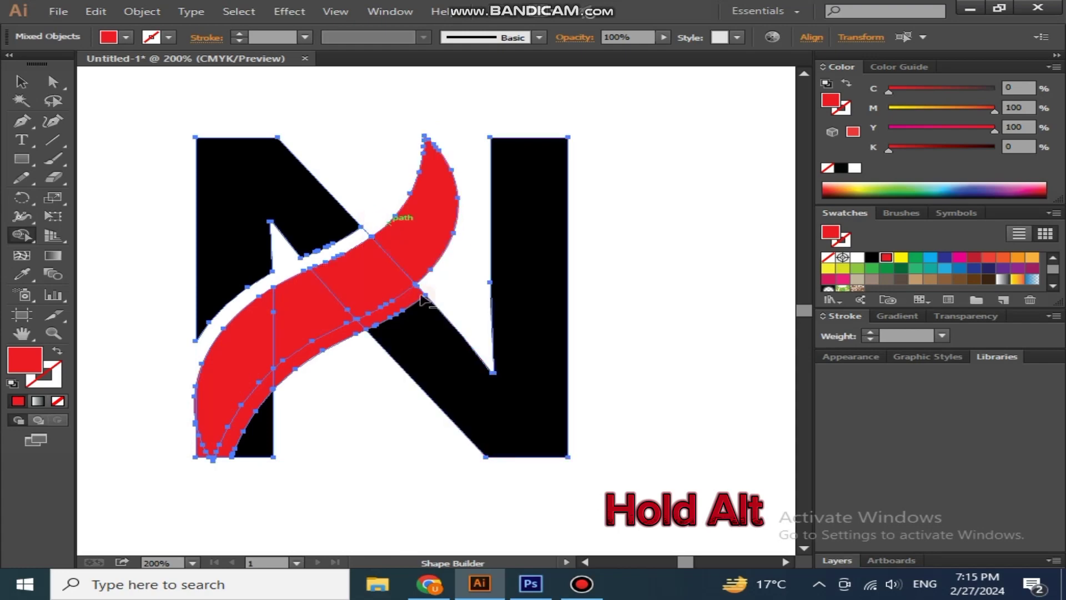
{"action": "left_click_drag", "start_coordinate": [339, 339], "coordinate": [196, 466]}
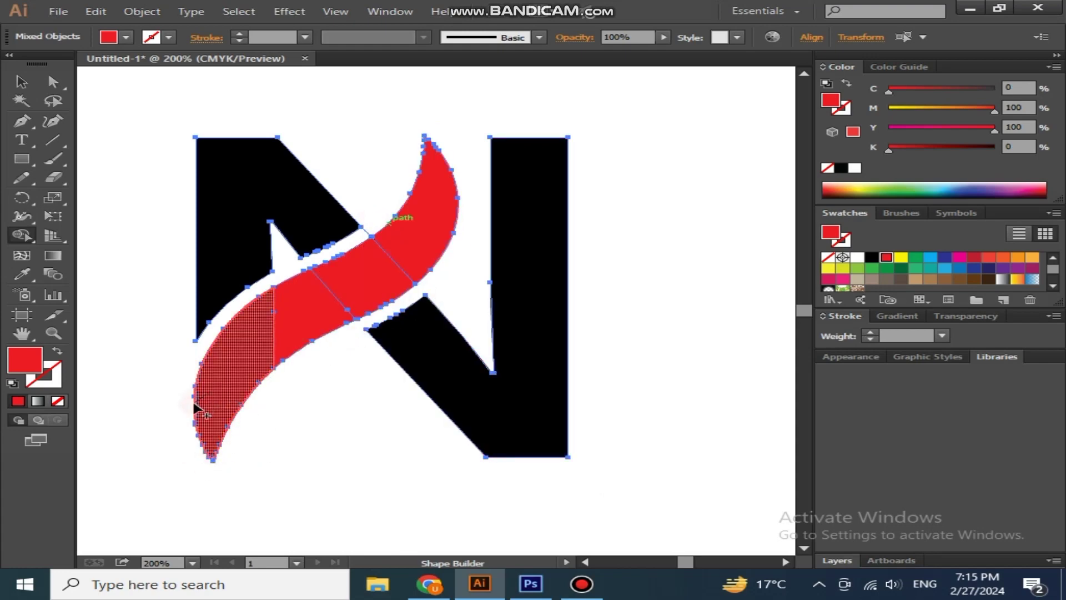
{"action": "left_click_drag", "start_coordinate": [316, 317], "coordinate": [408, 219]}
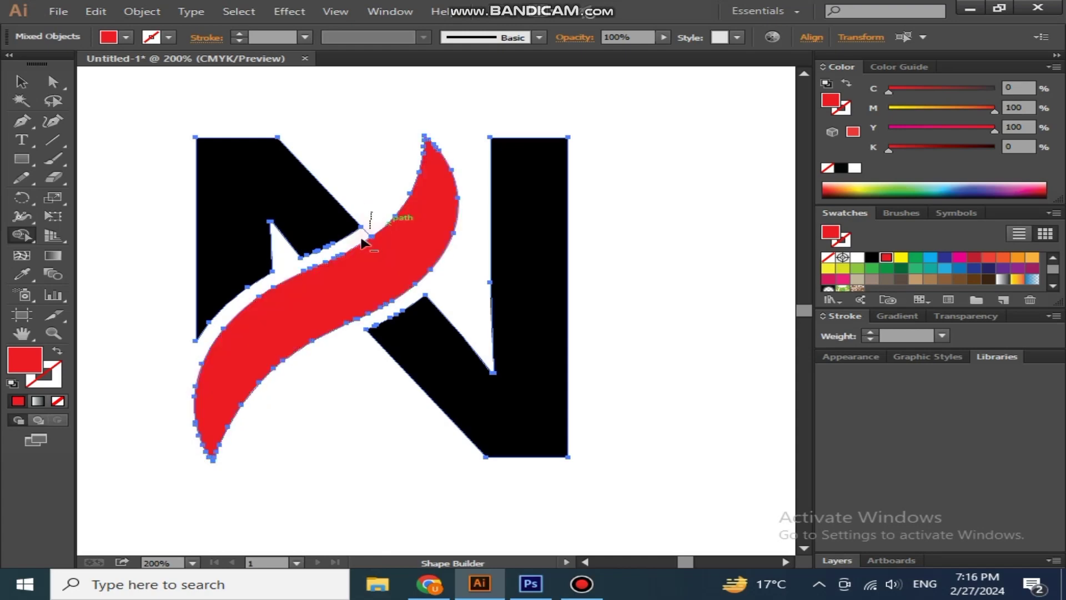
{"action": "key", "text": "alt"}
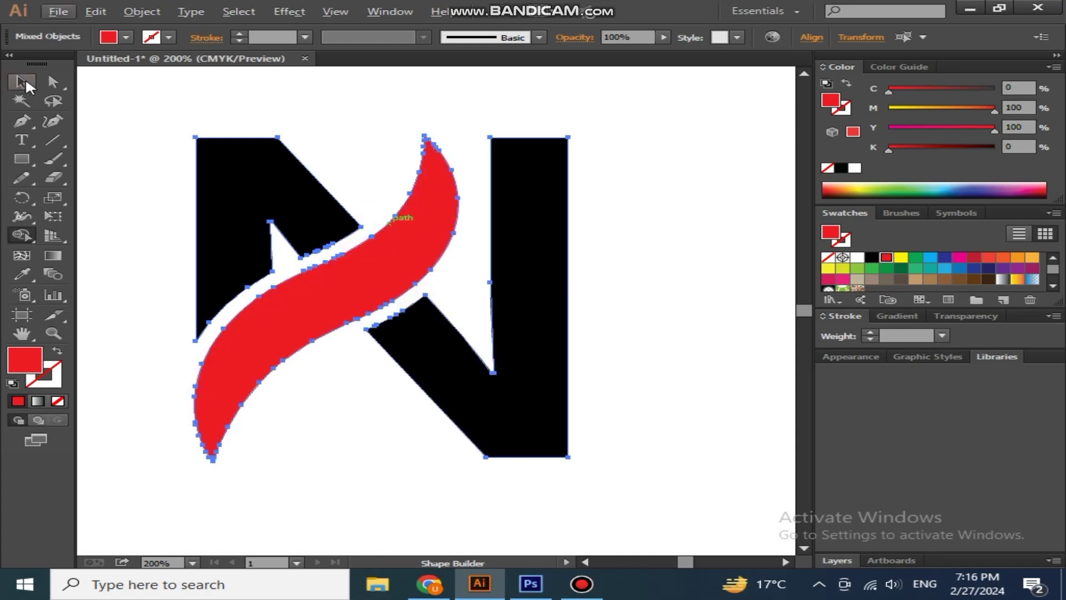
Fill the swoosh with 30% grey and the N with cyan blue
{"action": "left_click", "coordinate": [21, 82]}
{"action": "left_click", "coordinate": [349, 240]}
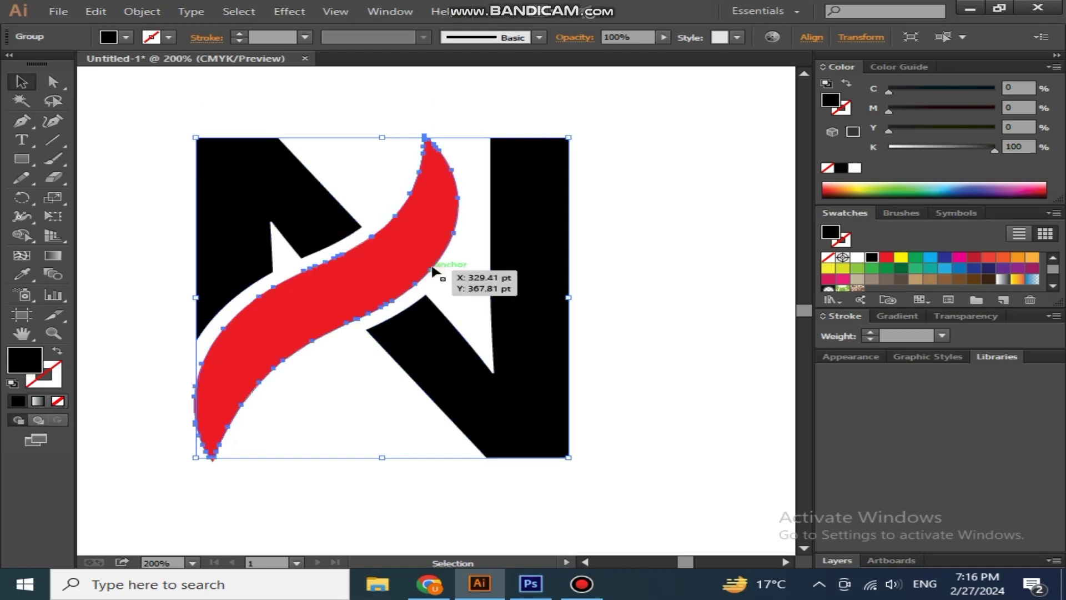
{"action": "left_click", "coordinate": [435, 276]}
{"action": "scroll", "coordinate": [905, 266], "scroll_direction": "down", "scroll_amount": 3}
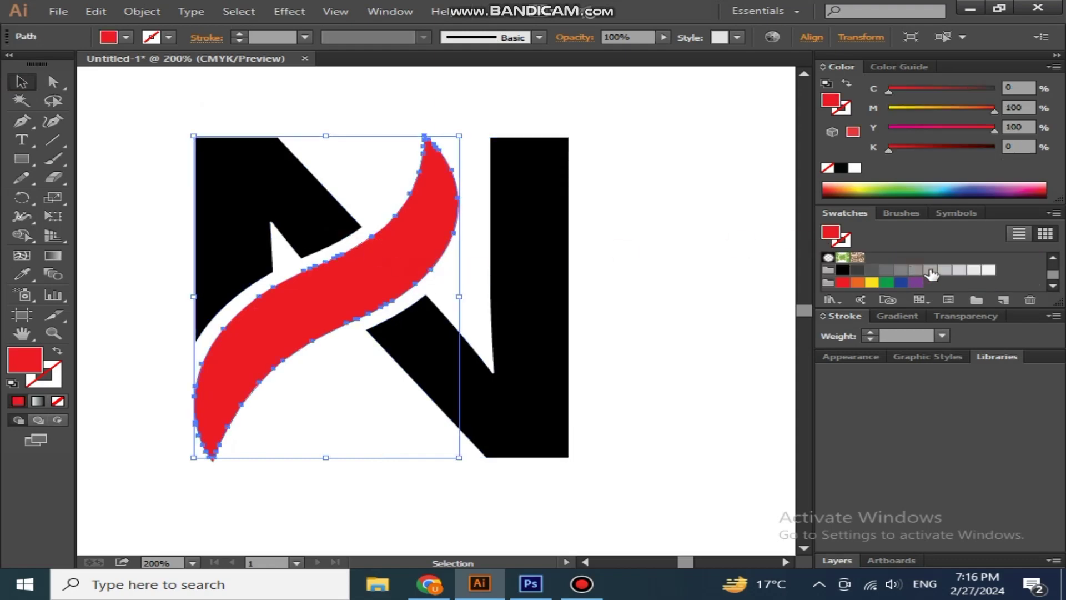
{"action": "left_click", "coordinate": [959, 270]}
{"action": "left_click", "coordinate": [561, 206]}
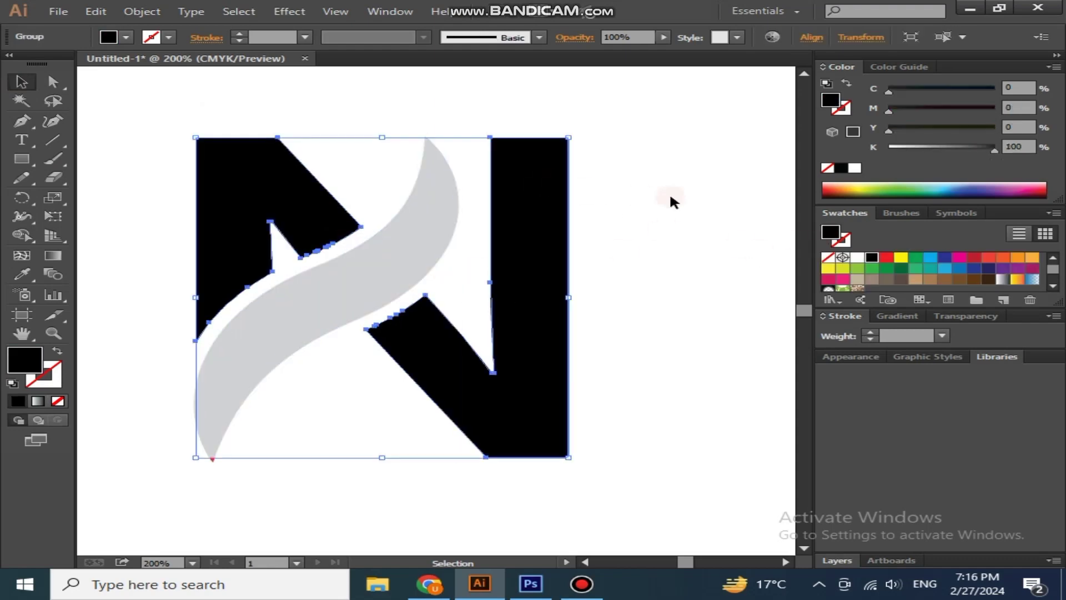
{"action": "left_click", "coordinate": [931, 258]}
{"action": "left_click", "coordinate": [724, 226]}
{"action": "key", "text": "ctrl+1"}
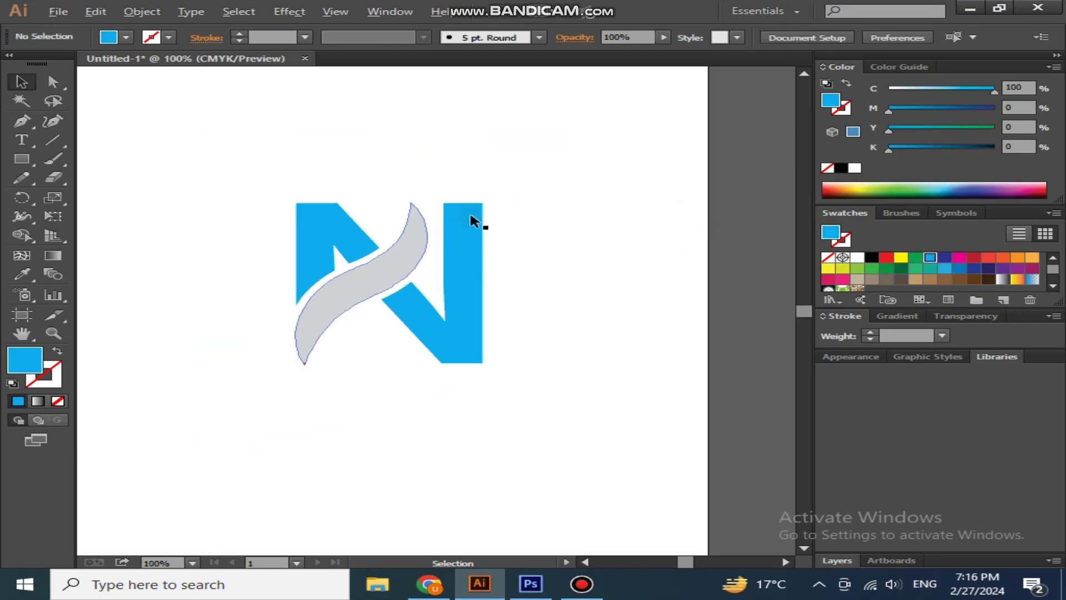
{"action": "key", "text": "ctrl+a"}
{"action": "key", "text": "ctrl+plus"}
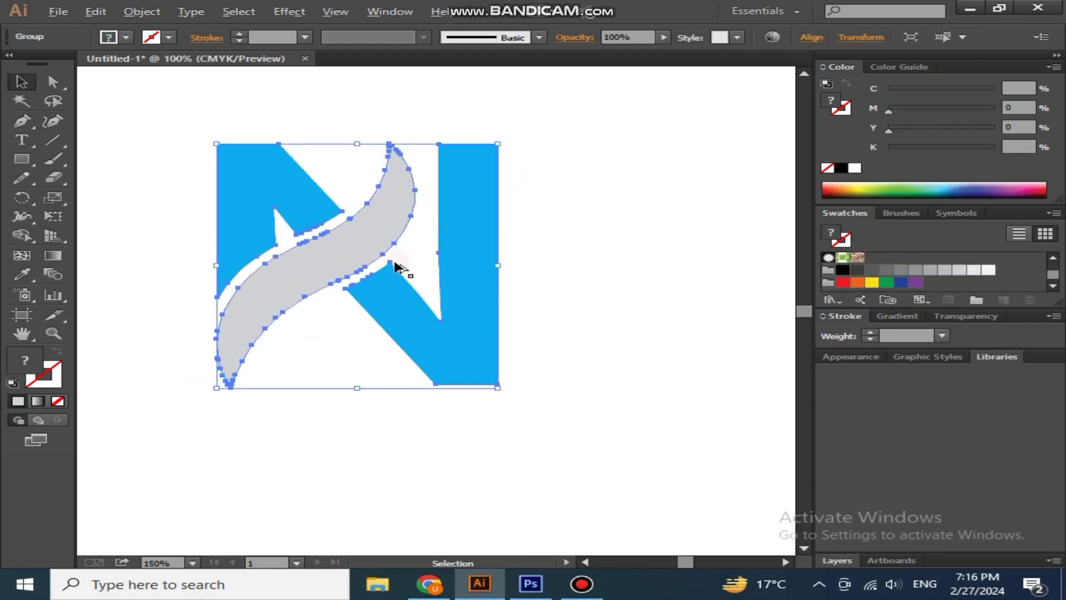
{"action": "key", "text": "ctrl+shift+a"}
{"action": "key", "text": "ctrl+minus"}
{"action": "key", "text": "ctrl+minus"}
Add COMPANY NAME text and enlarge it beneath the logo
{"action": "left_click", "coordinate": [22, 140]}
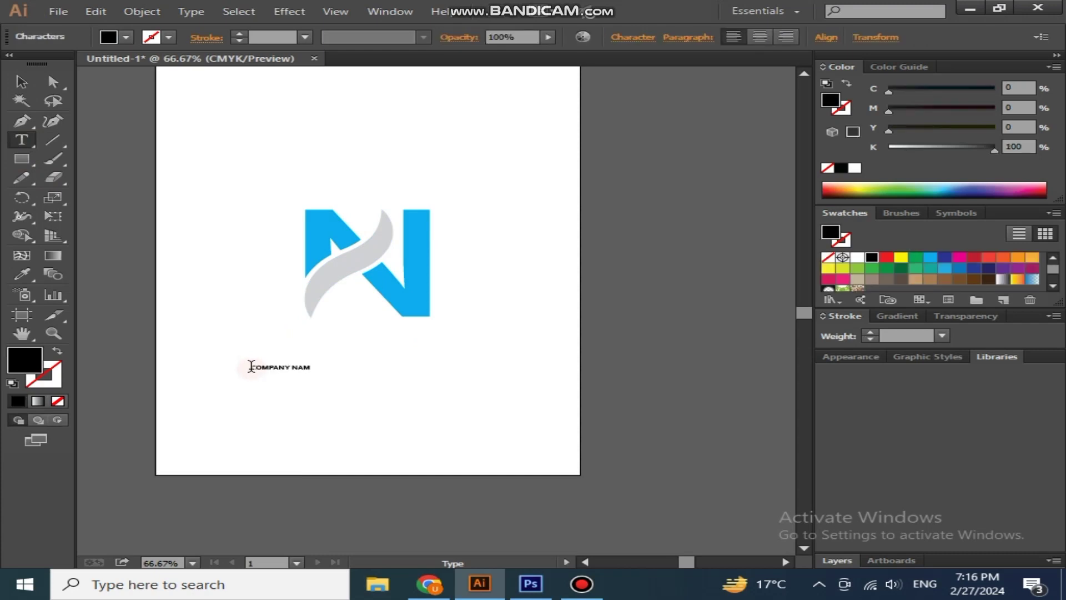
{"action": "left_click", "coordinate": [21, 83]}
{"action": "left_click", "coordinate": [283, 367]}
{"action": "mouse_move", "coordinate": [321, 370]}
{"action": "left_mouse_down"}
{"action": "mouse_move", "coordinate": [364, 381]}
{"action": "mouse_move", "coordinate": [403, 342]}
{"action": "left_mouse_up"}
{"action": "double_click", "coordinate": [403, 341]}
{"action": "key", "text": "ctrl+a"}
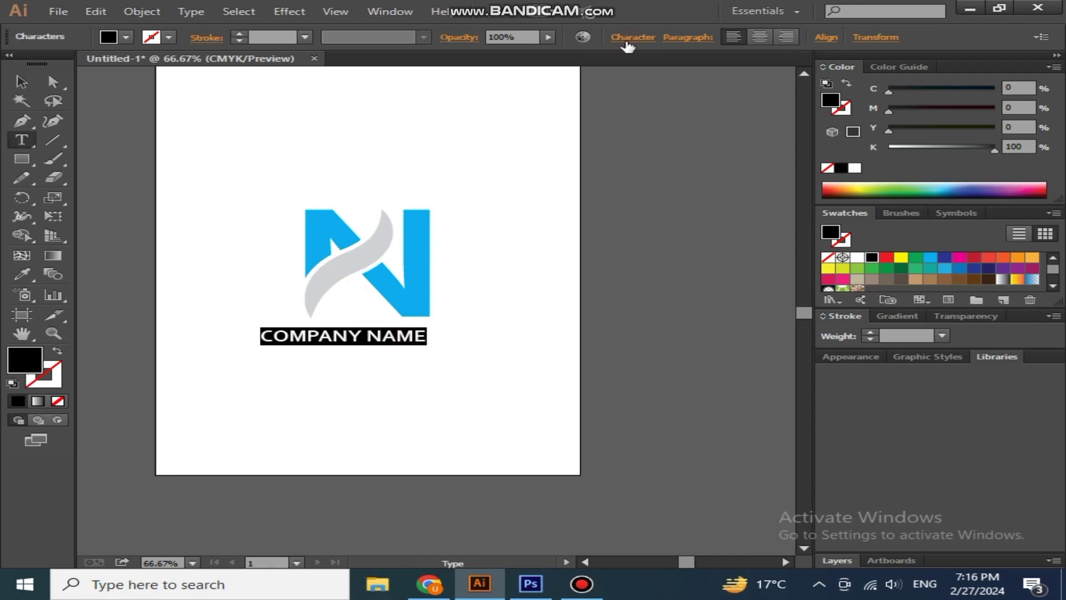
Set COMPANY NAME in EthnocentricRg-Regular and centre it under the logo
{"action": "left_click", "coordinate": [628, 38]}
{"action": "left_click", "coordinate": [510, 87]}
{"action": "left_click", "coordinate": [500, 155]}
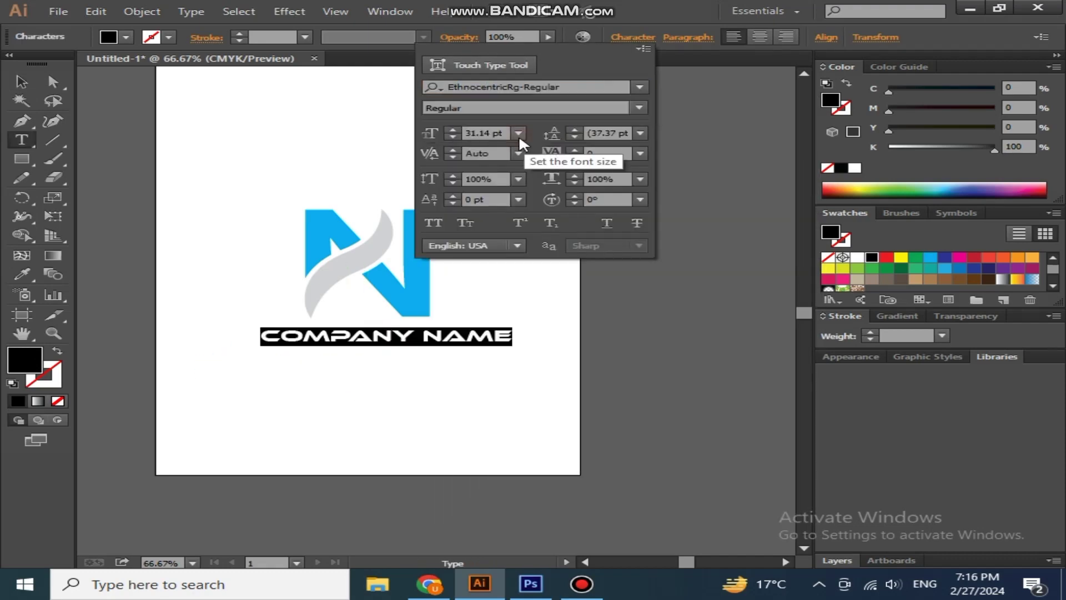
{"action": "scroll", "coordinate": [509, 364], "scroll_direction": "up", "scroll_amount": 1}
{"action": "left_click", "coordinate": [14, 84]}
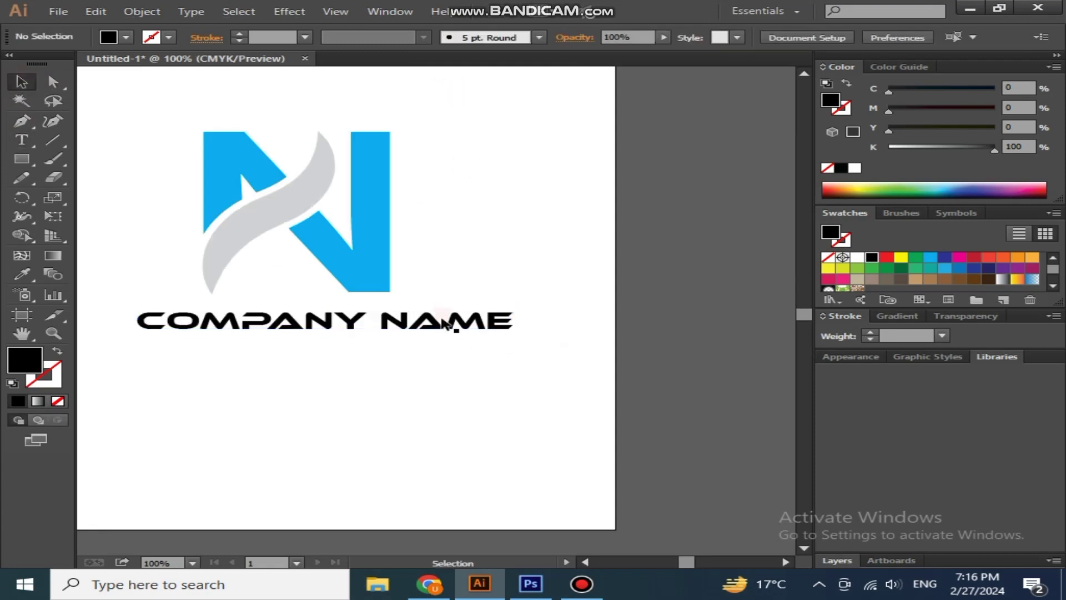
{"action": "left_click", "coordinate": [453, 321]}
{"action": "left_click", "coordinate": [870, 37]}
{"action": "left_click_drag", "start_coordinate": [508, 316], "coordinate": [468, 299]}
Duplicate the company name as a smaller copy below and retype it as SLOGAN HERE
{"action": "left_click_drag", "start_coordinate": [272, 315], "coordinate": [272, 329]}
{"action": "scroll", "coordinate": [275, 332], "scroll_direction": "up", "scroll_amount": 1}
{"action": "left_click_drag", "start_coordinate": [557, 332], "coordinate": [437, 337]}
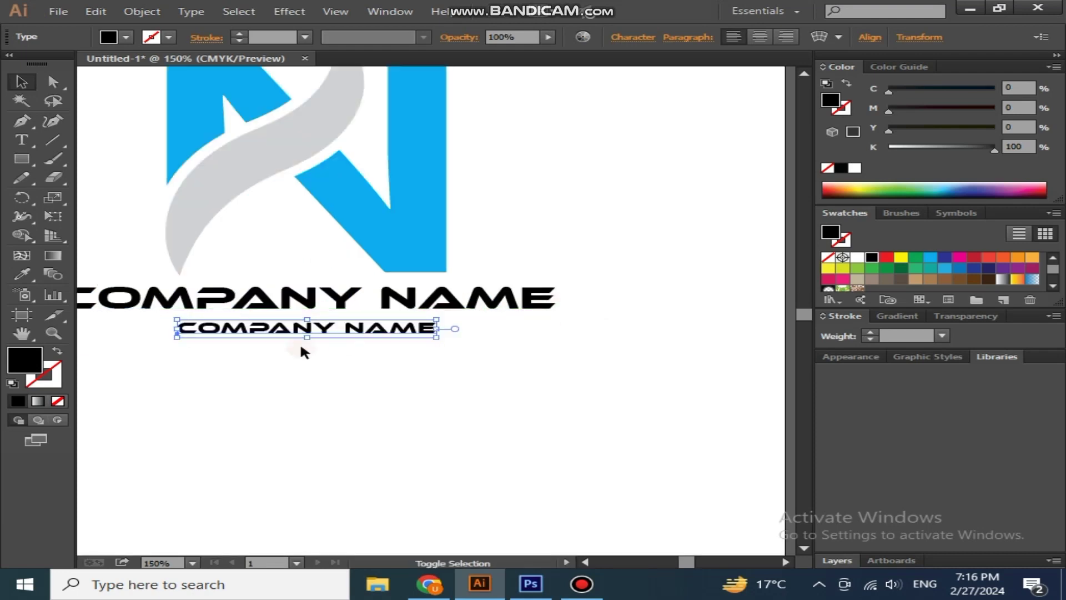
{"action": "scroll", "coordinate": [303, 351], "scroll_direction": "up", "scroll_amount": 1}
{"action": "double_click", "coordinate": [278, 321]}
{"action": "key", "text": "ctrl+a"}
{"action": "type", "text": "S"}
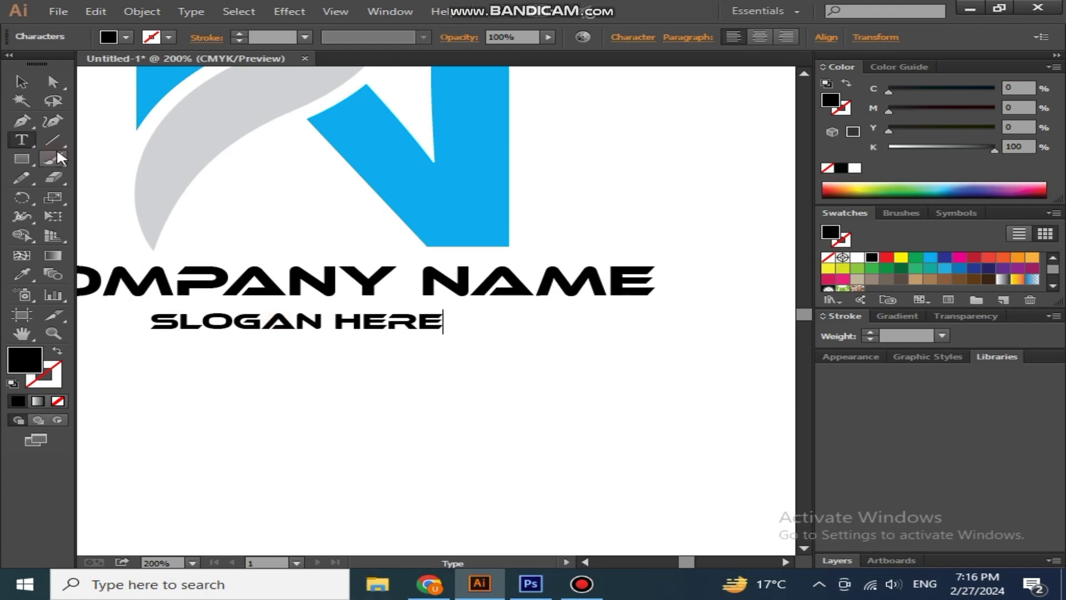
Centre SLOGAN HERE under COMPANY NAME
{"action": "left_click", "coordinate": [21, 81]}
{"action": "left_click", "coordinate": [869, 37]}
{"action": "left_click", "coordinate": [712, 78]}
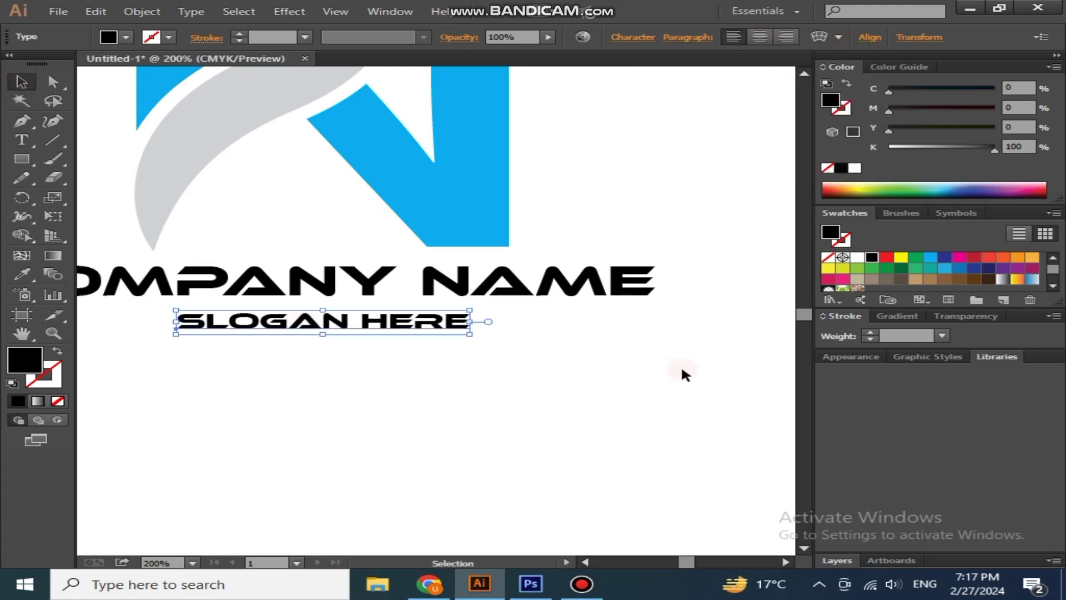
{"action": "left_click", "coordinate": [685, 374]}
{"action": "scroll", "coordinate": [514, 343], "scroll_direction": "down", "scroll_amount": 2}
{"action": "scroll", "coordinate": [431, 333], "scroll_direction": "up", "scroll_amount": 1}
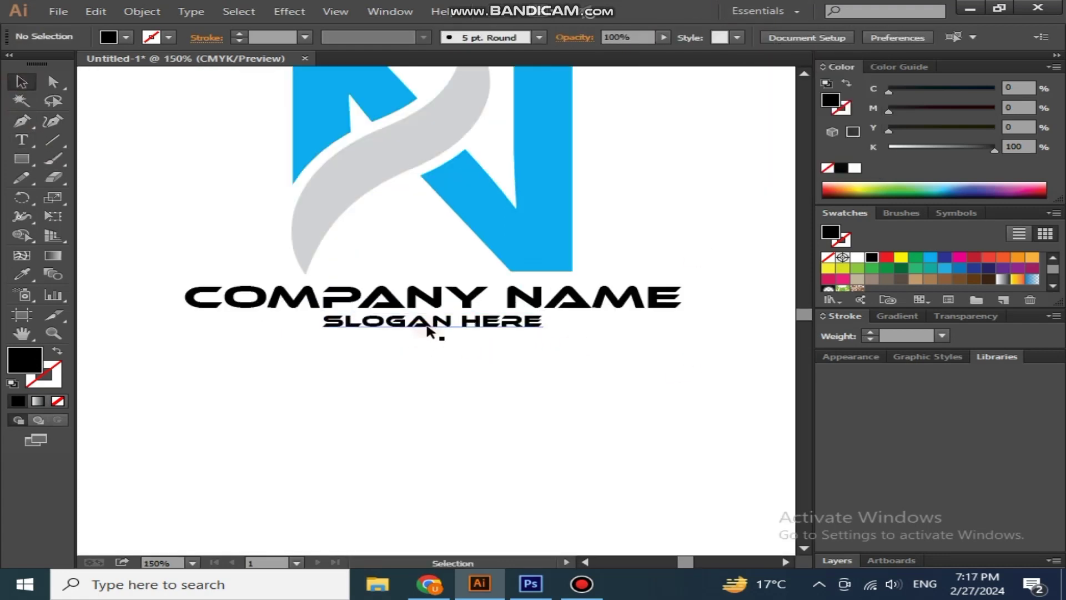
Colour COMPANY NAME with the N's blue and SLOGAN HERE with the swoosh's grey, then select the whole logo
{"action": "left_click", "coordinate": [400, 297]}
{"action": "key", "text": "i"}
{"action": "left_click", "coordinate": [324, 143]}
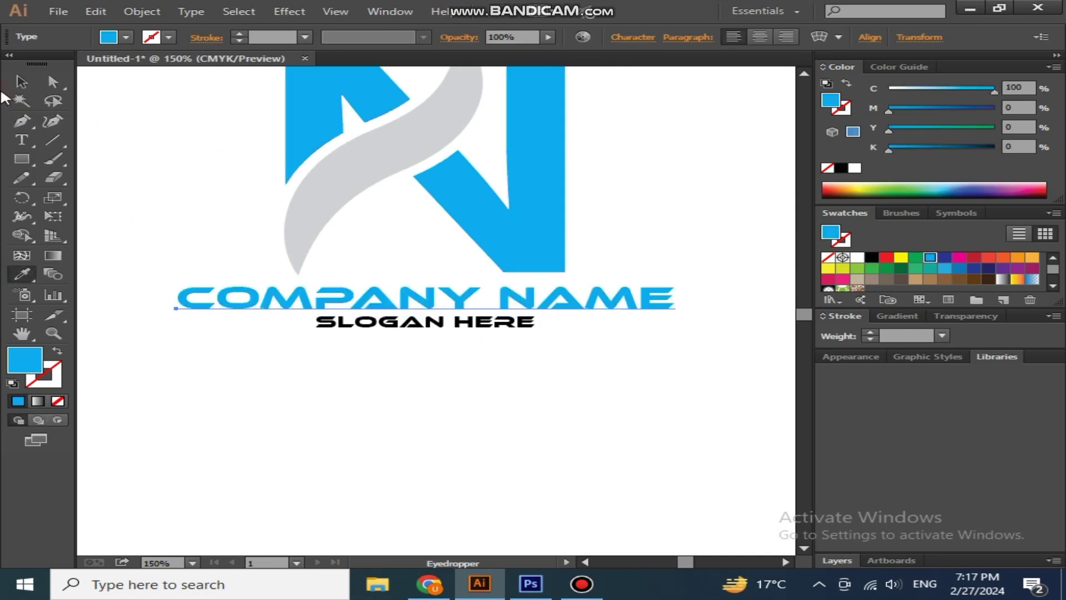
{"action": "left_click", "coordinate": [22, 82]}
{"action": "left_click", "coordinate": [389, 322]}
{"action": "key", "text": "i"}
{"action": "left_click", "coordinate": [352, 180]}
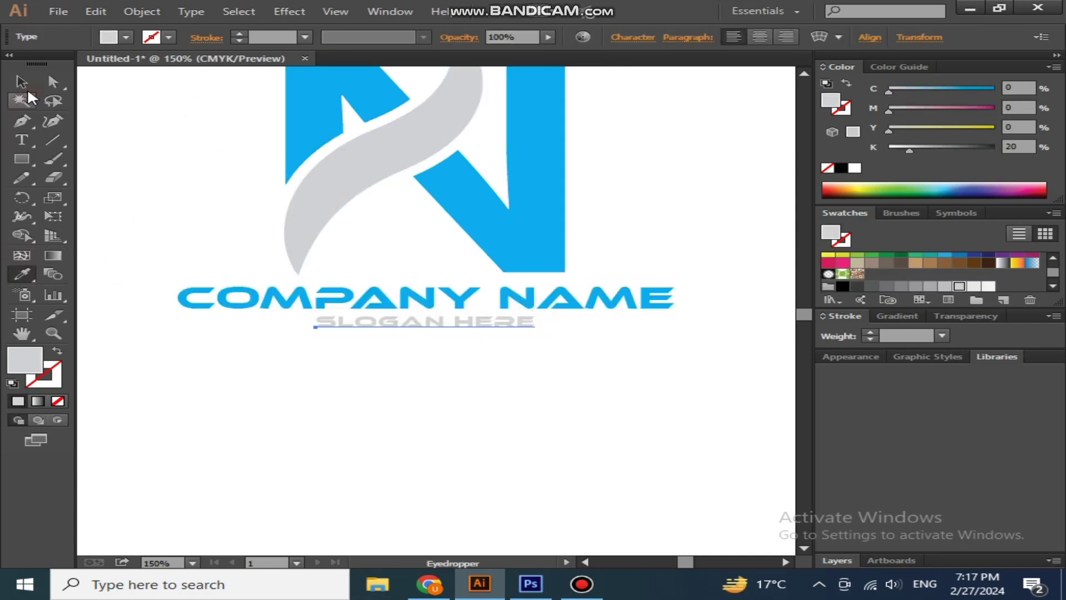
{"action": "left_click", "coordinate": [21, 81]}
{"action": "left_click", "coordinate": [326, 414]}
{"action": "scroll", "coordinate": [381, 340], "scroll_direction": "down", "scroll_amount": 2}
{"action": "left_click_drag", "start_coordinate": [500, 221], "coordinate": [293, 409]}
{"action": "left_click", "coordinate": [293, 409]}
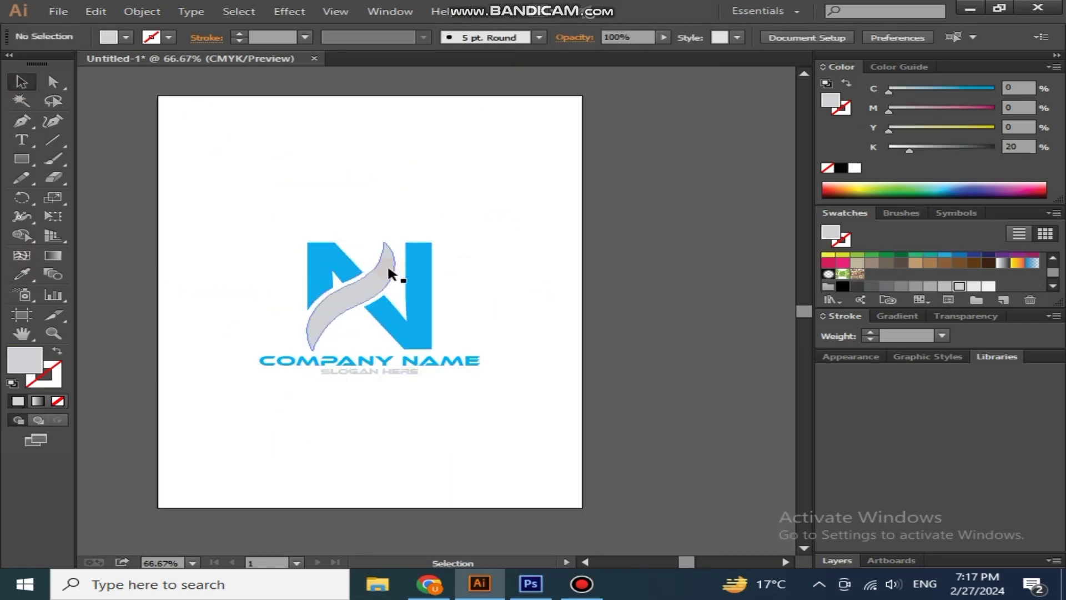
Paste the logo into Your text111.psb, scale it to about 56%, and save on closing
{"action": "left_click", "coordinate": [531, 583]}
{"action": "key", "text": "ctrl+v"}
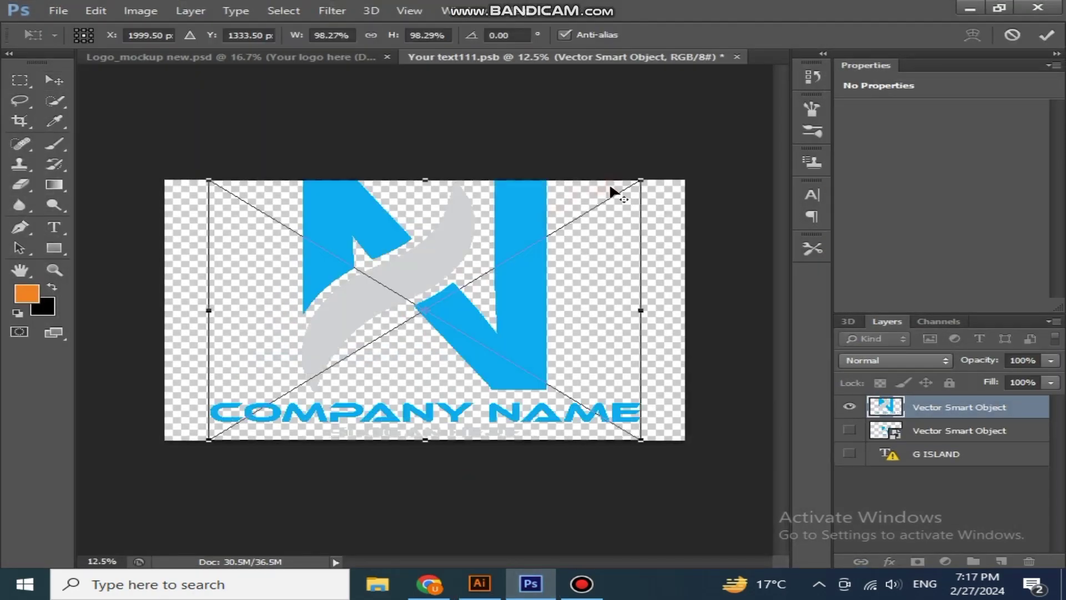
{"action": "mouse_move", "coordinate": [643, 177]}
{"action": "left_mouse_down"}
{"action": "mouse_move", "coordinate": [571, 210]}
{"action": "mouse_move", "coordinate": [550, 237]}
{"action": "left_mouse_up"}
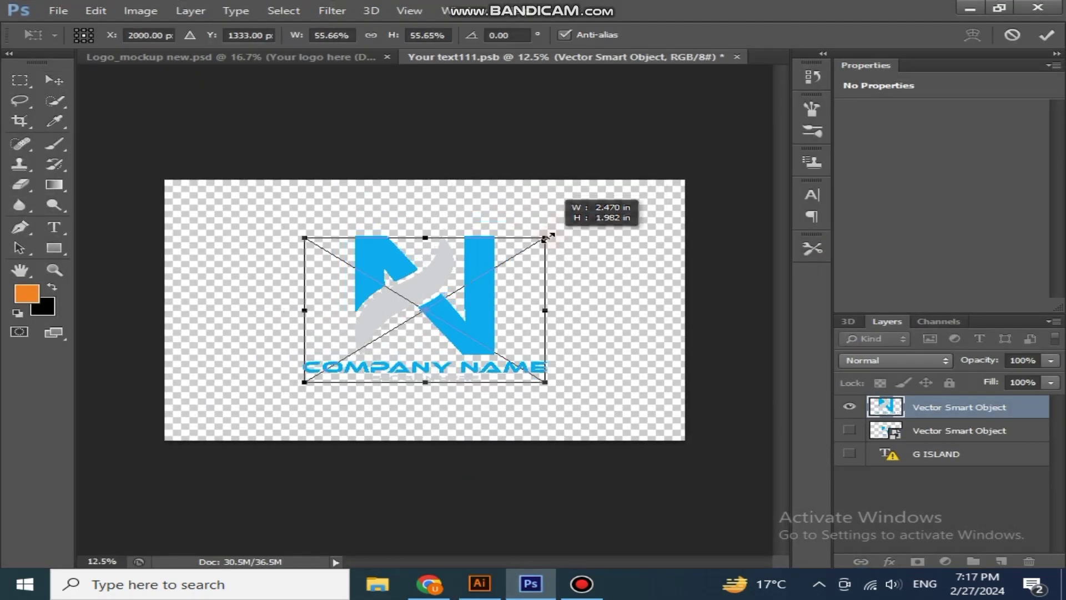
{"action": "key", "text": "Return"}
{"action": "left_click", "coordinate": [737, 57]}
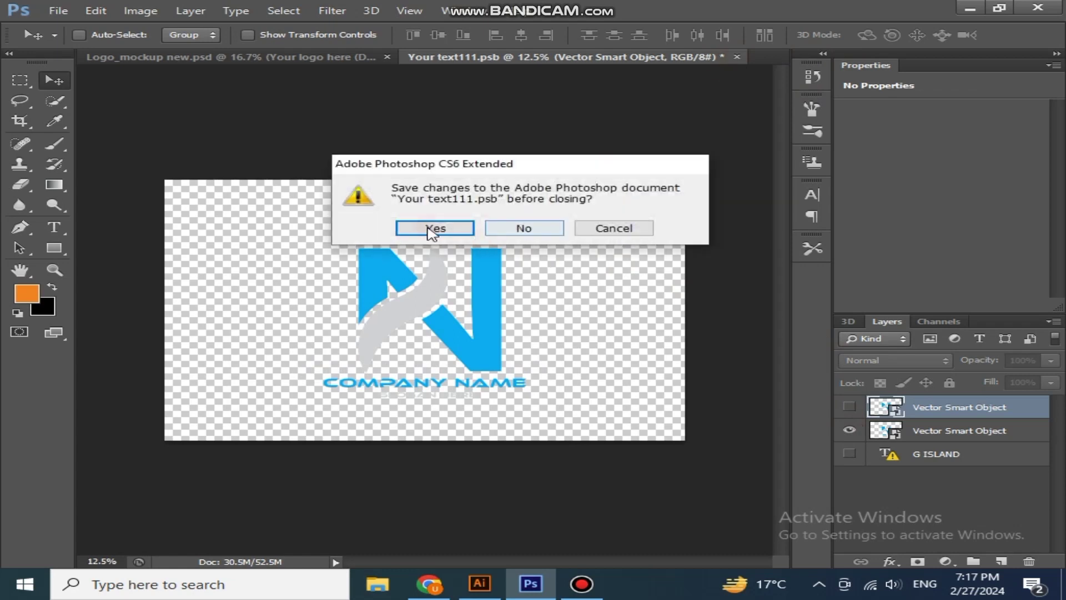
{"action": "left_click", "coordinate": [433, 229]}
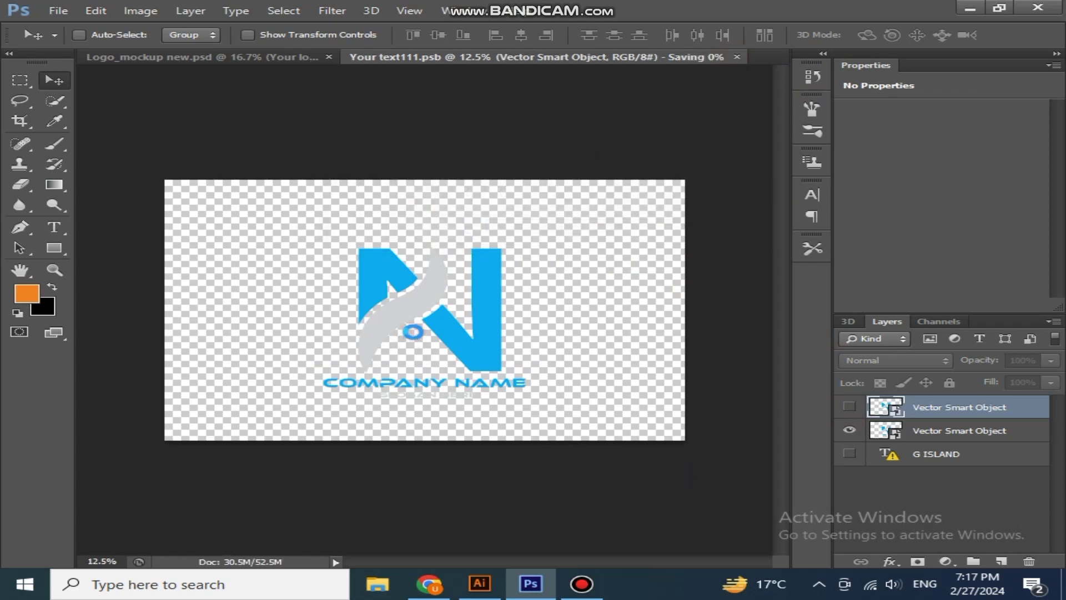